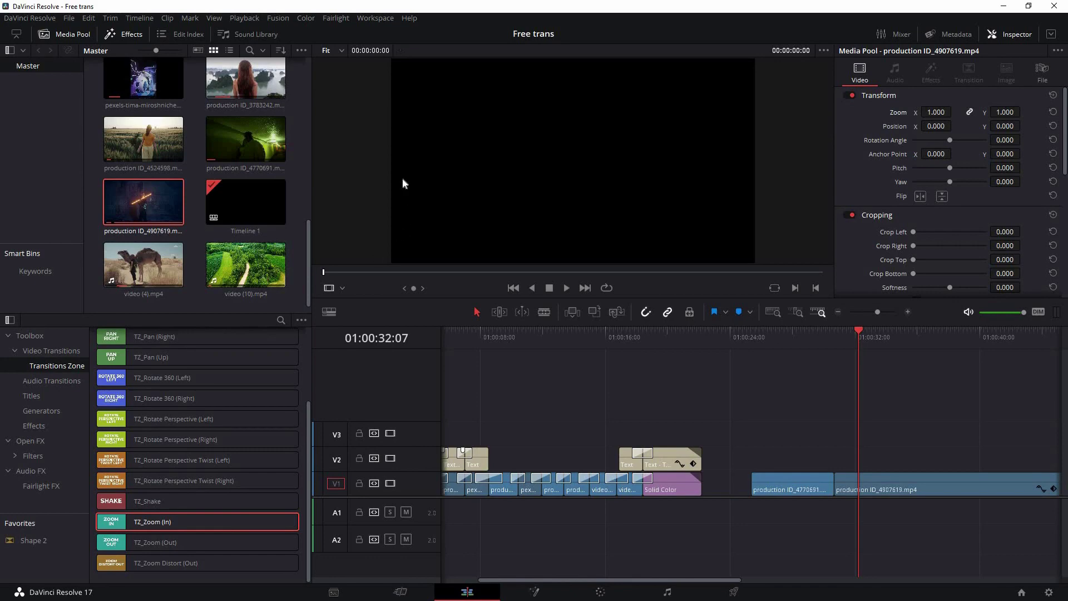
Switch to File Explorer and open the Install Pack folder inside the extracted Transitions Zone folder
key("alt+Tab")
left_click_drag(392, 234, 423, 184)
left_click(621, 448)
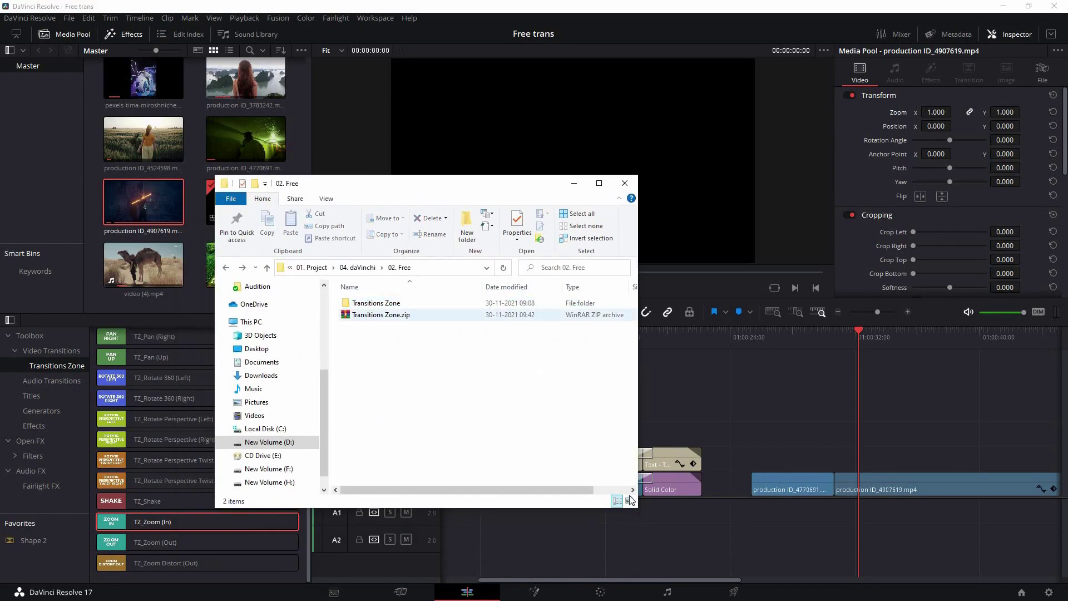
left_click(382, 316)
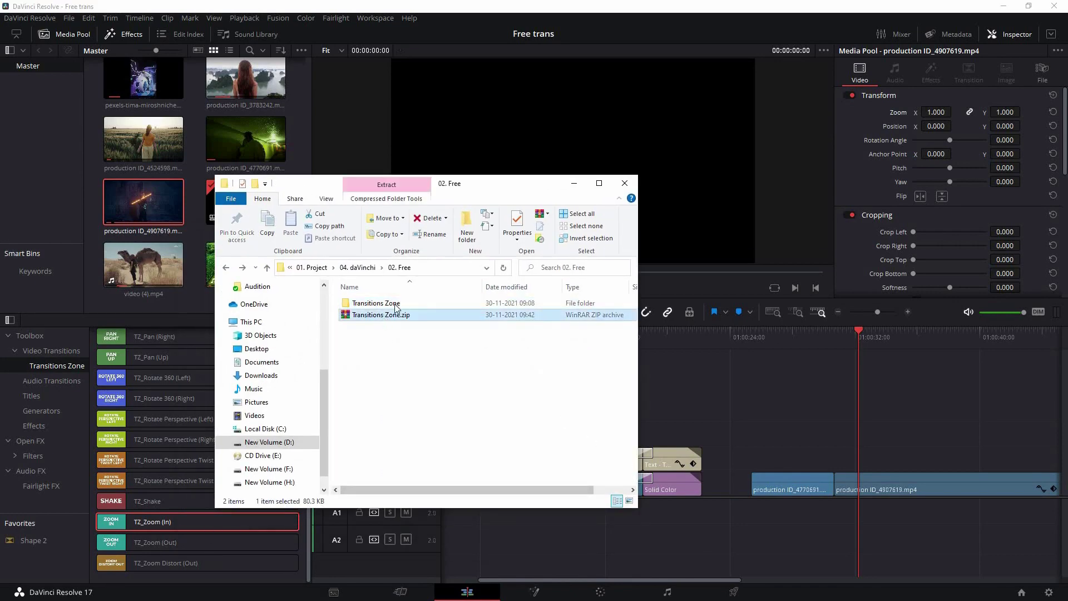
left_click(396, 305)
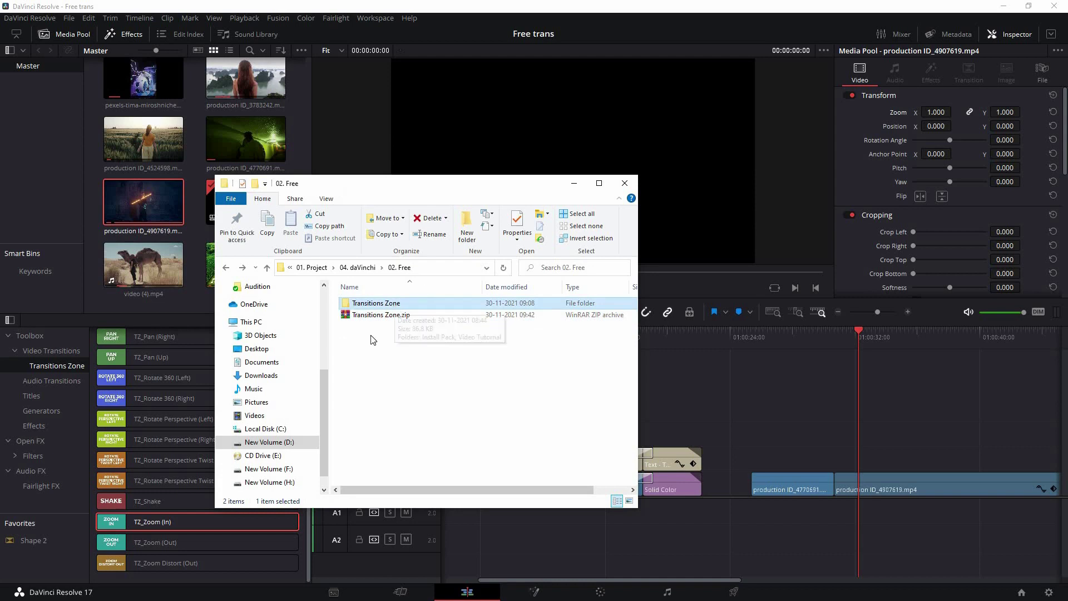
double_click(395, 308)
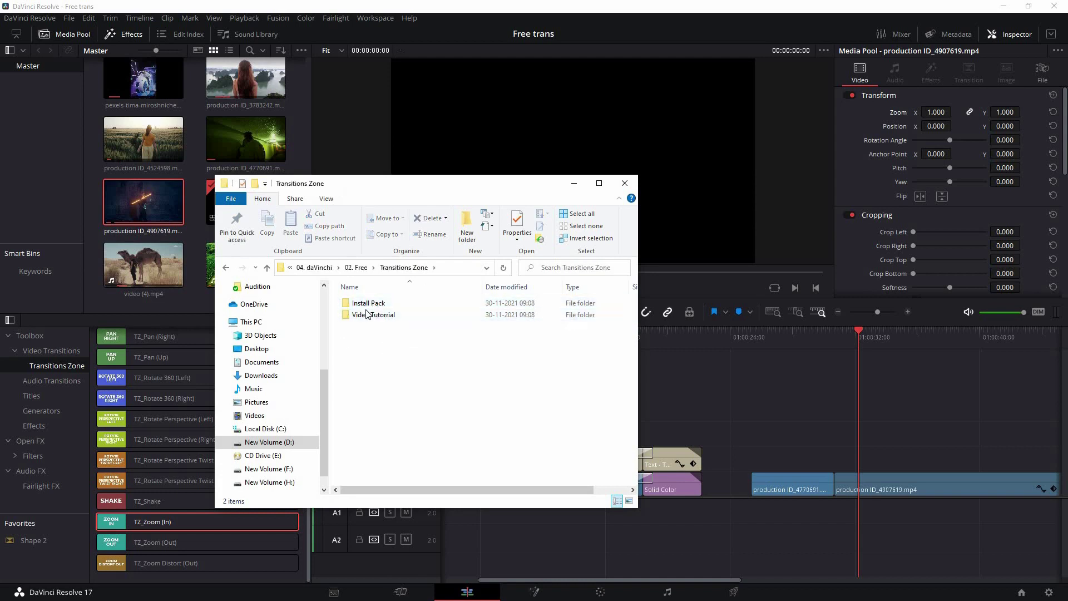
left_click(381, 306)
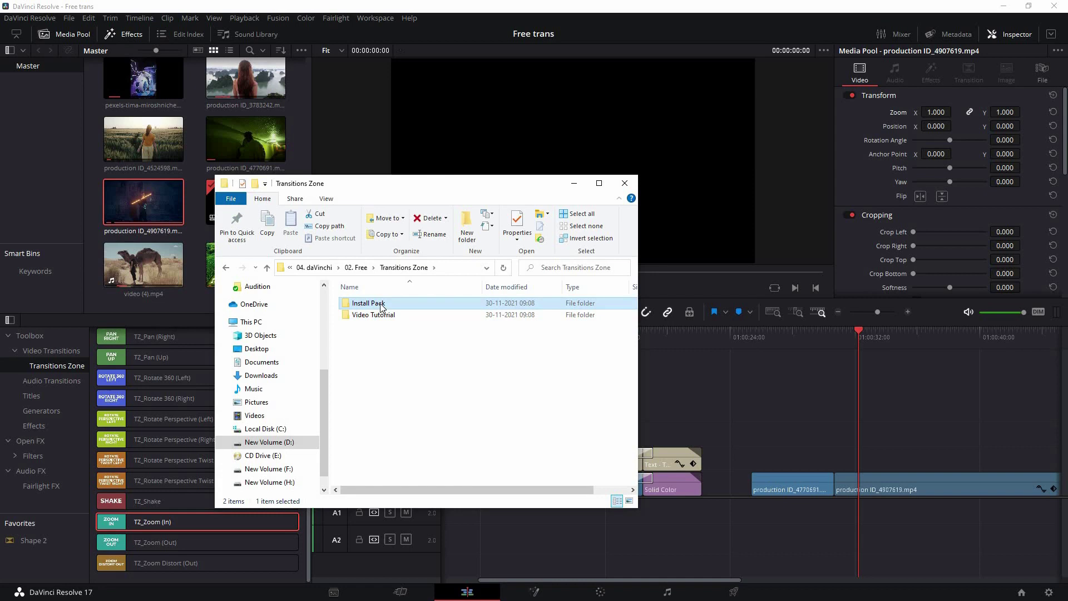
double_click(382, 306)
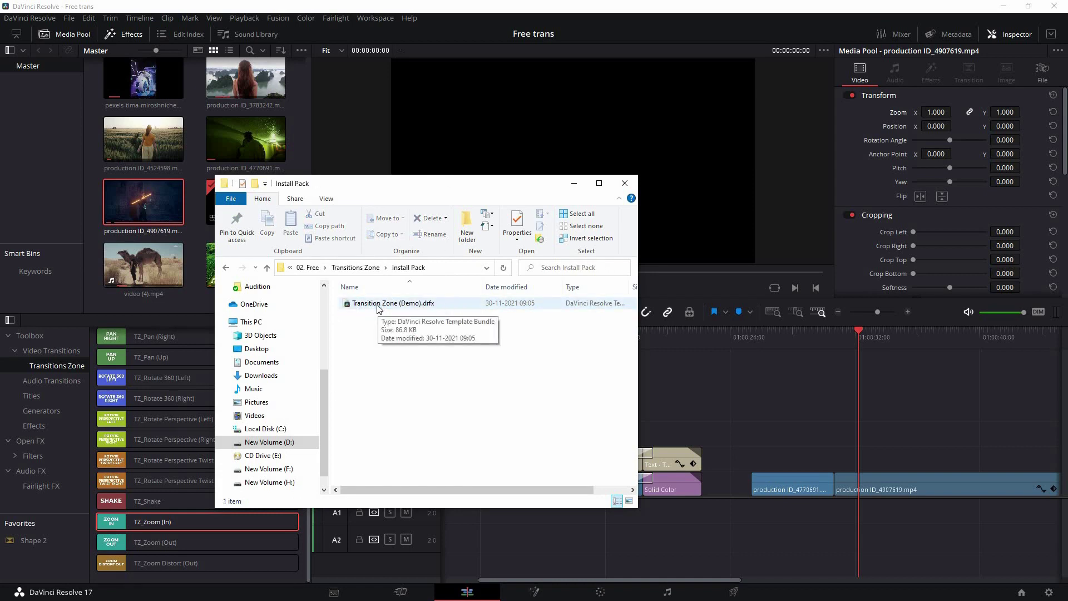
Open the template bundle Transition Zone (Demo).drfx to install it, but decline overwriting the existing bundle
left_click(372, 308)
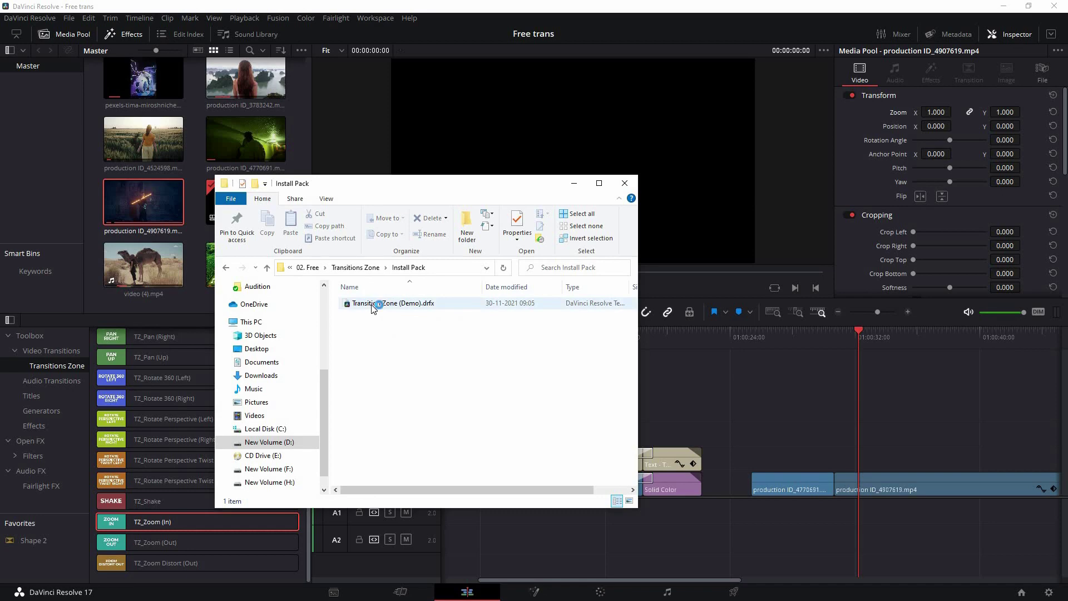
left_click(373, 308)
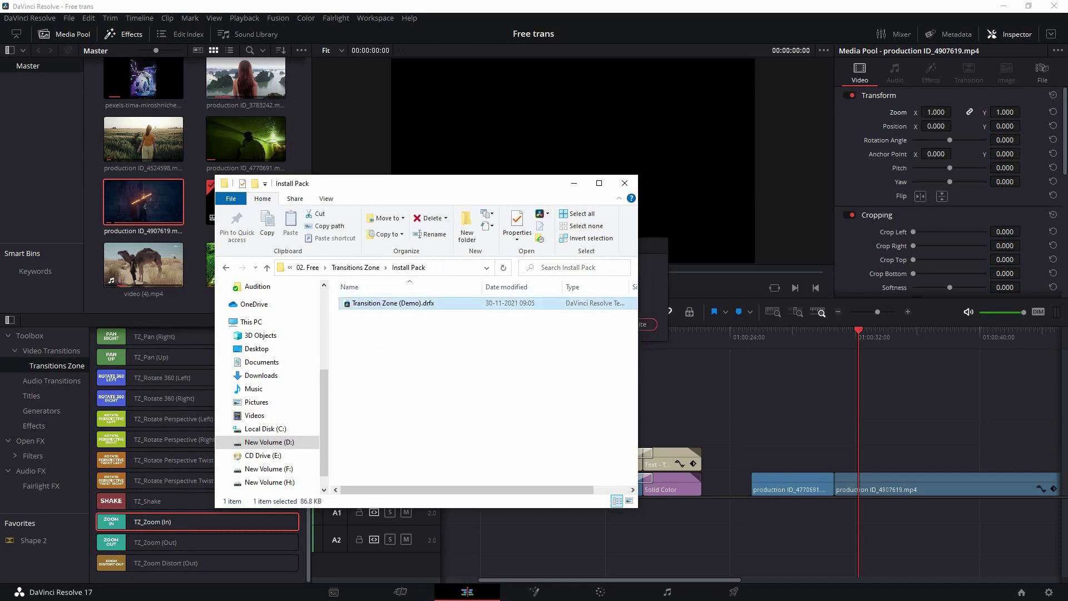
left_click_drag(462, 184, 0, 196)
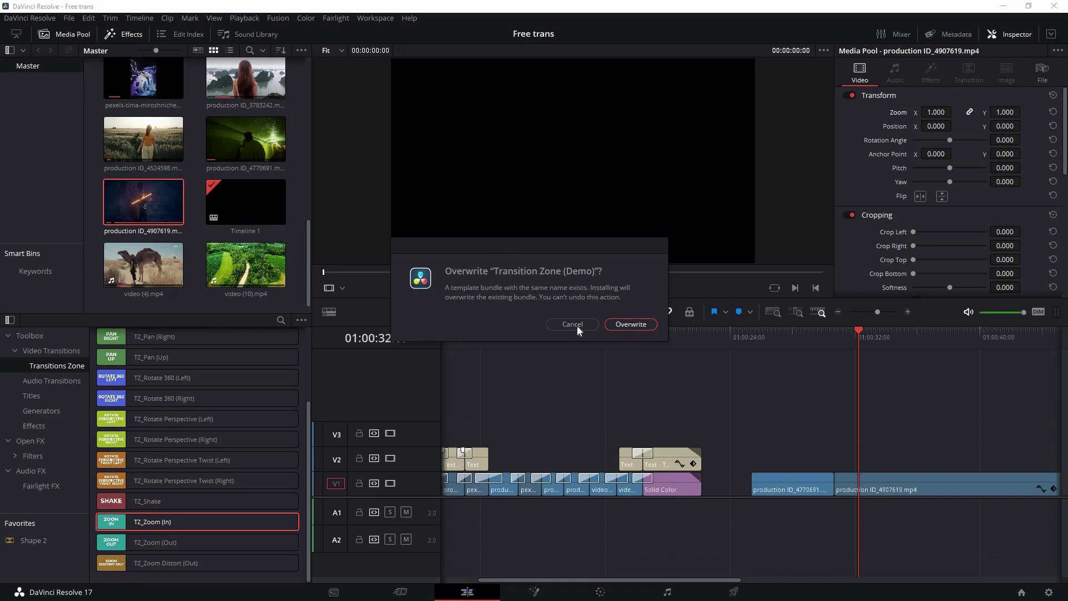
key("Escape")
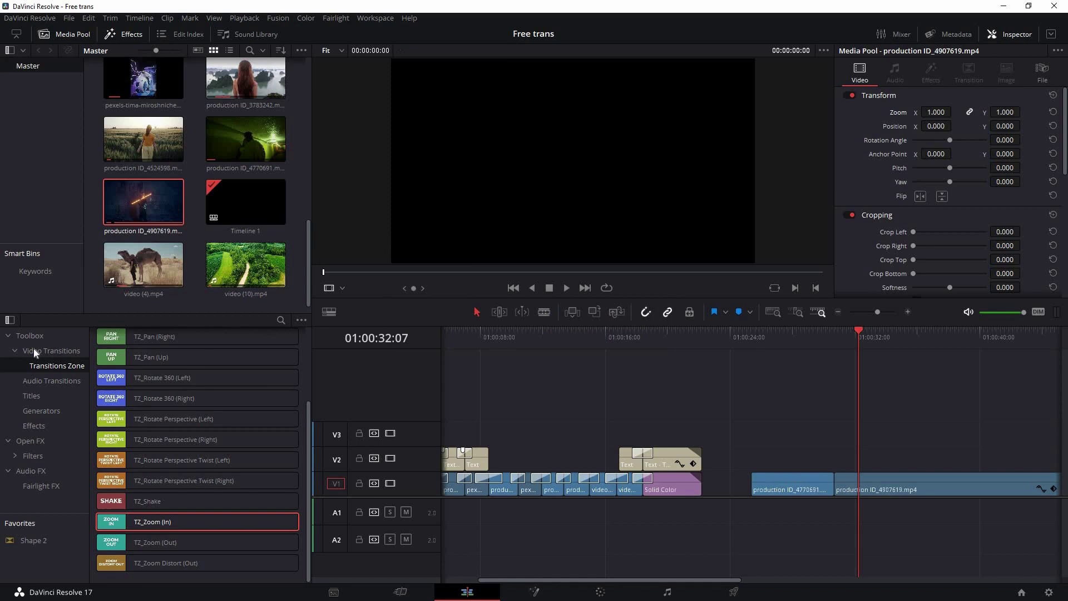
Show the Transitions Zone category of the video transitions and look through its list of transitions
left_click(51, 351)
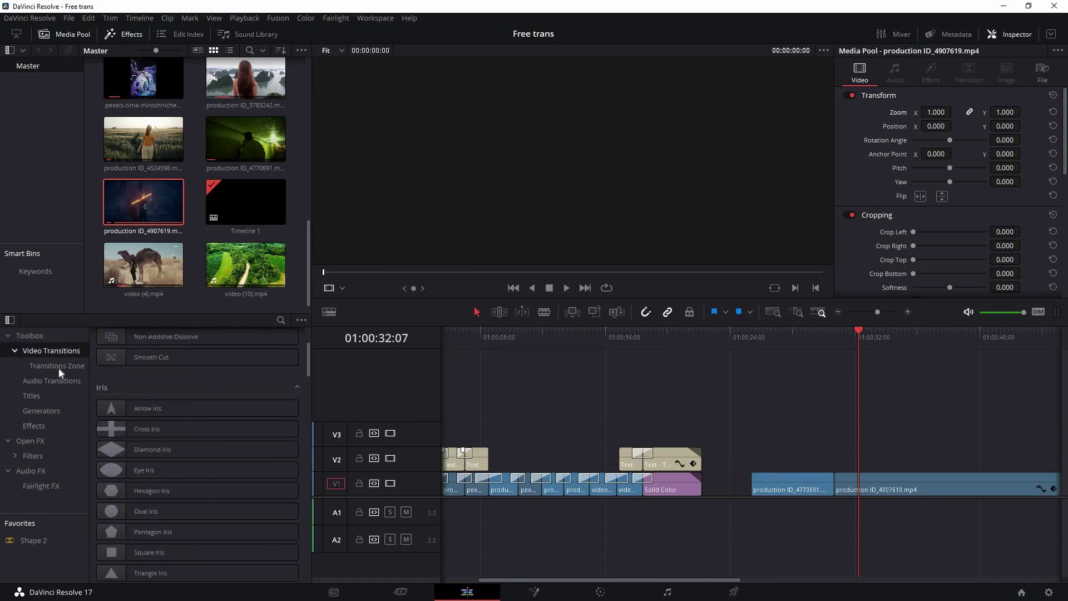
left_click(58, 368)
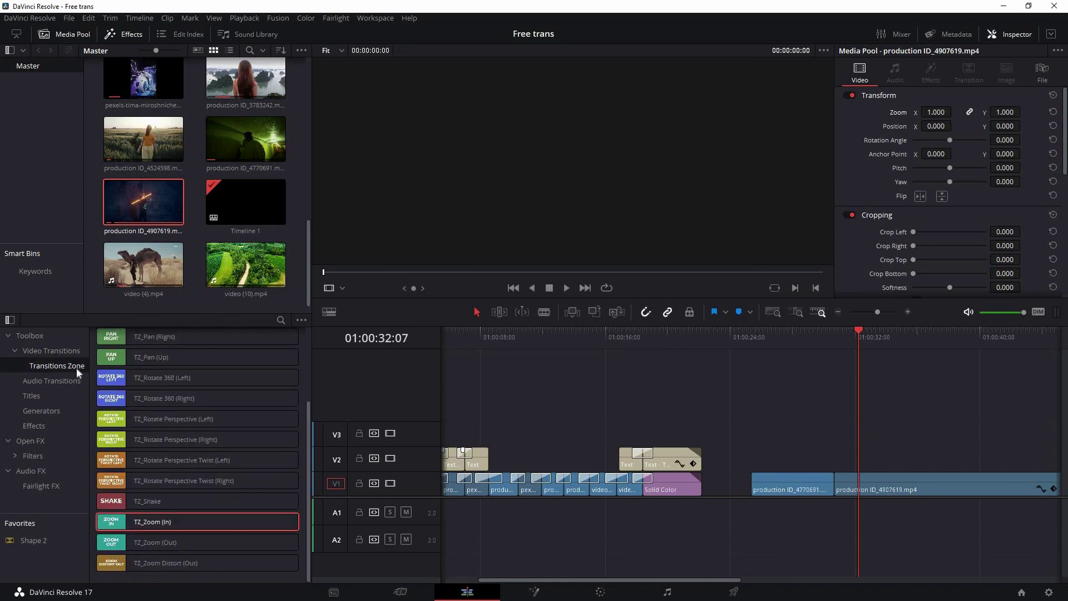
scroll(311, 499, "up", 4)
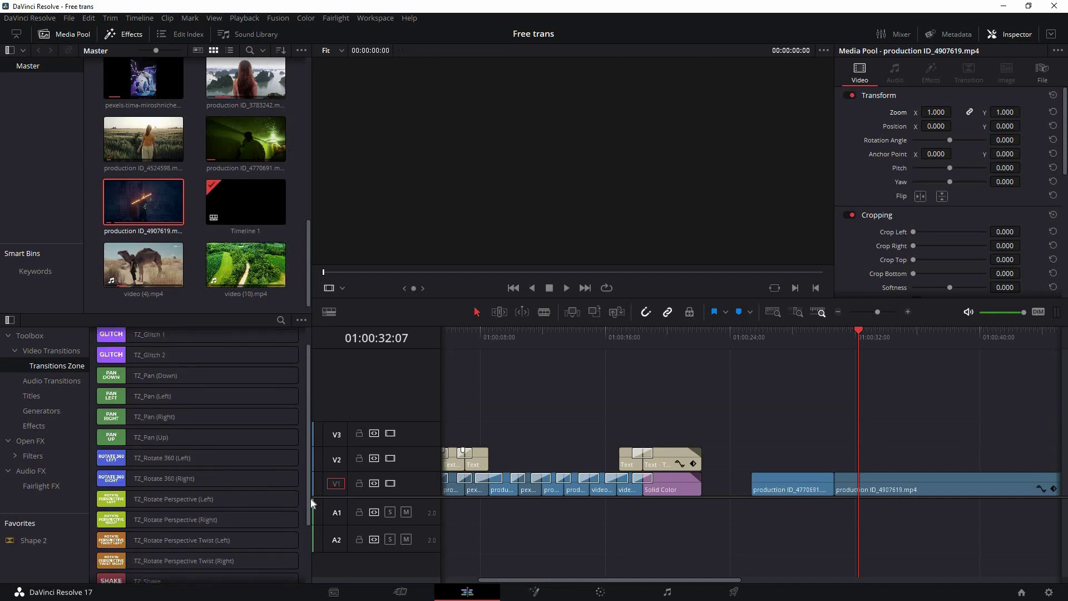
scroll(305, 359, "down", 4)
scroll(306, 348, "up", 2)
scroll(306, 348, "up", 3)
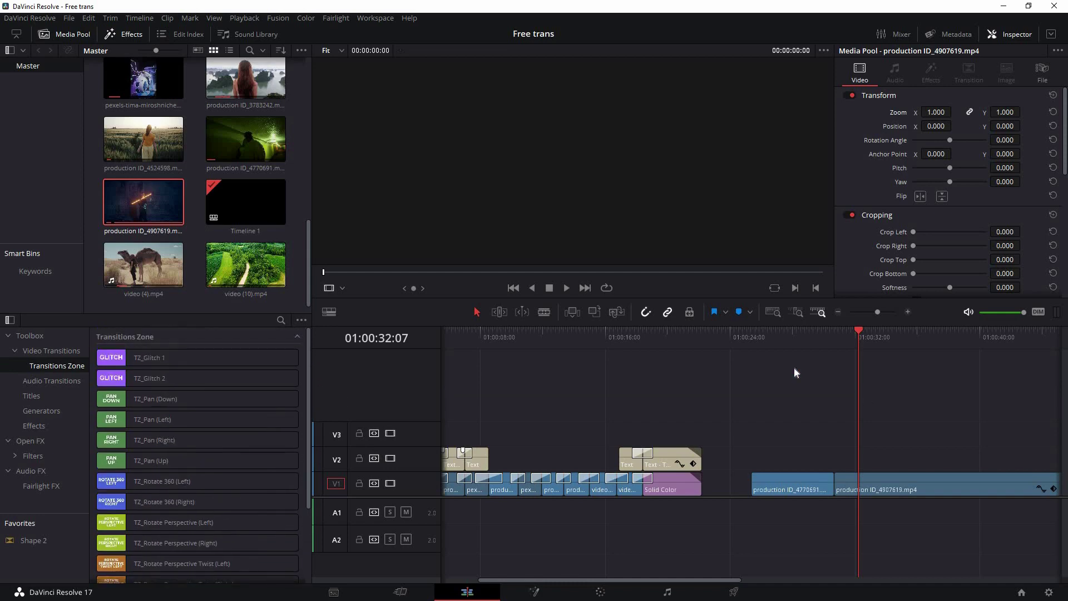
Scrub through the edited sequence and play it from 01:00:07:28 to review the transitions already on its clips
left_click_drag(459, 333, 557, 388)
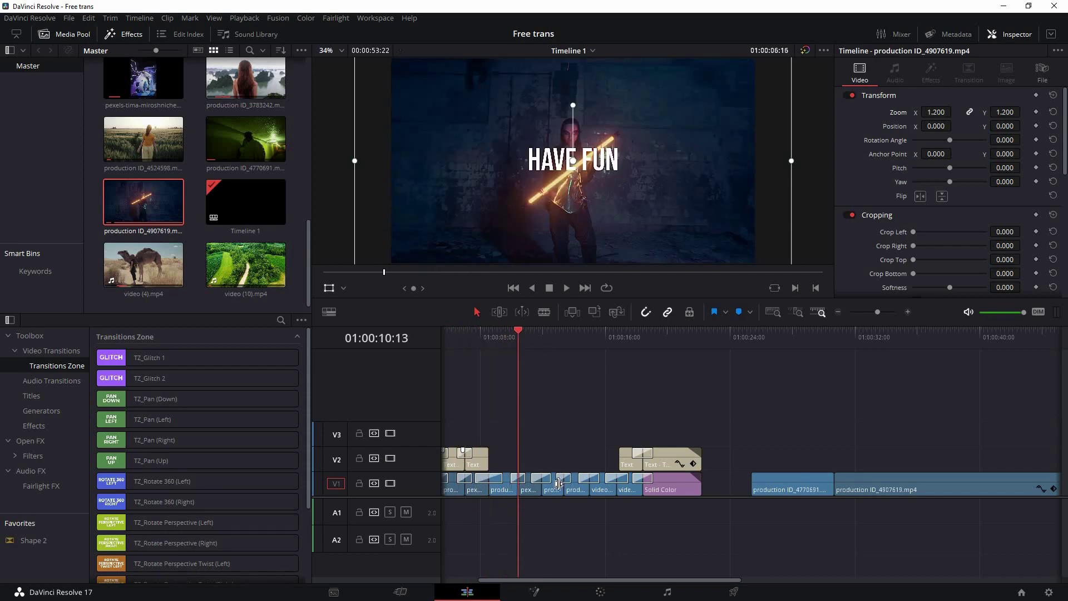
scroll(497, 452, "up", 4)
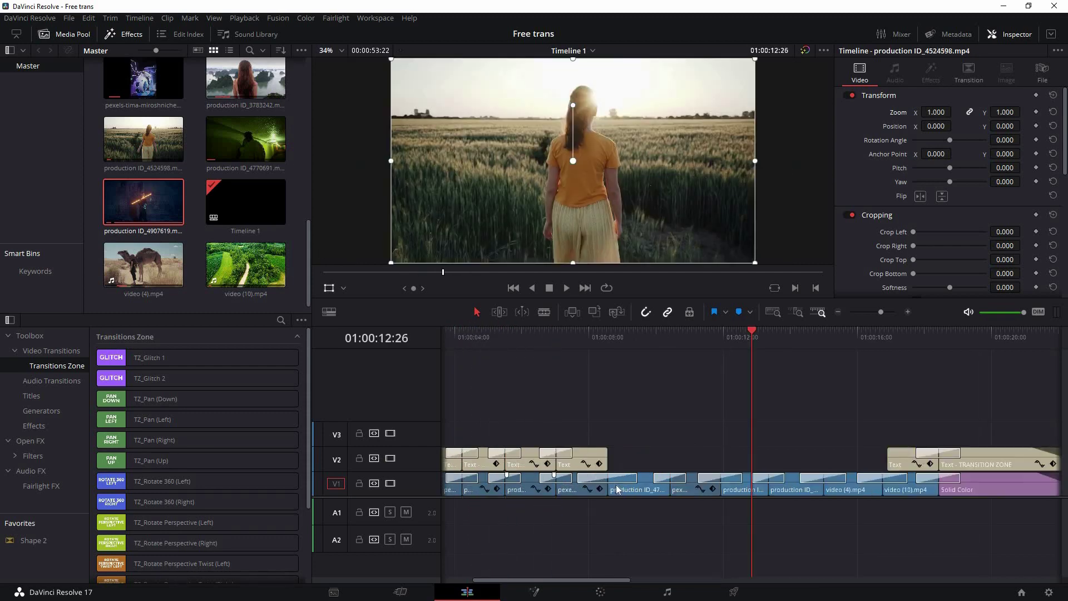
left_click(538, 330)
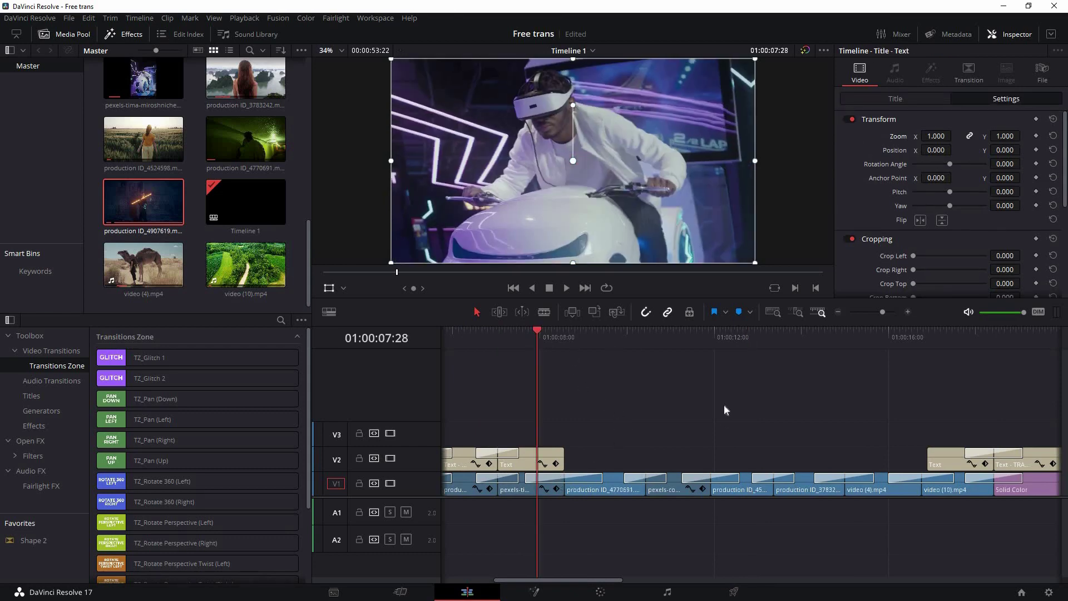
key("space")
key("space")
Move the playhead to 01:00:29:29, before the cut between the last two clips, and preview TZ_Pan (Down) and TZ_Pan (Left)
scroll(578, 437, "down", 6)
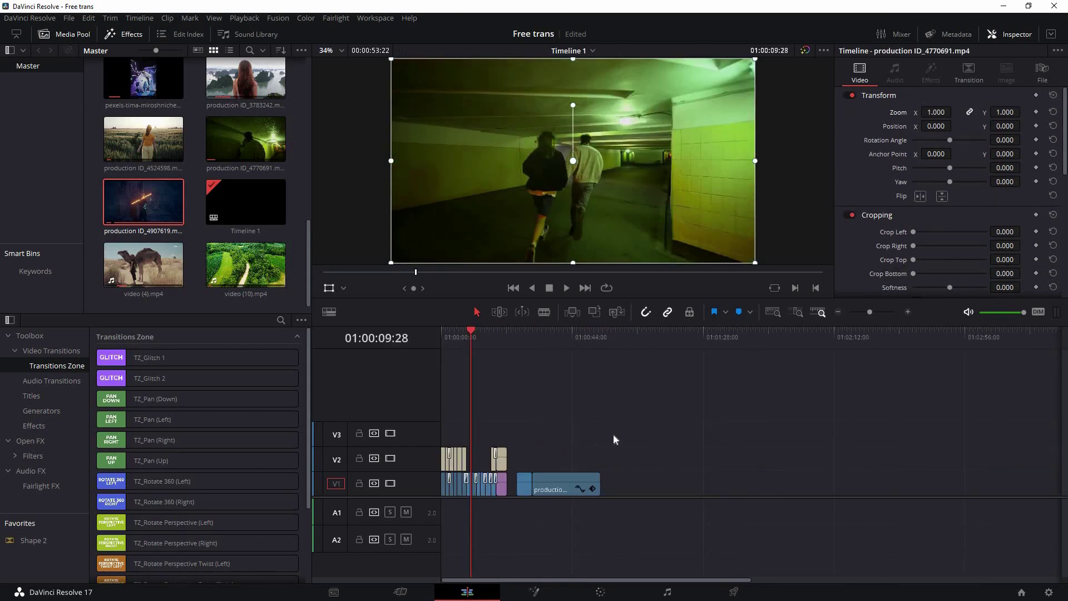
key("End")
key("Up")
scroll(675, 433, "up", 8)
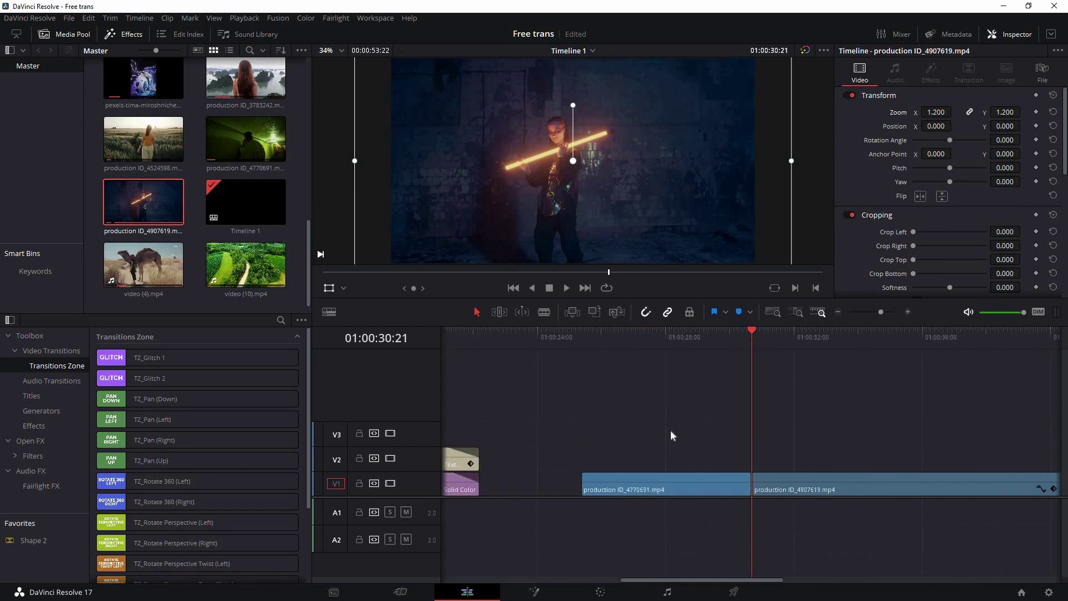
scroll(670, 430, "right", 4)
left_click(595, 331)
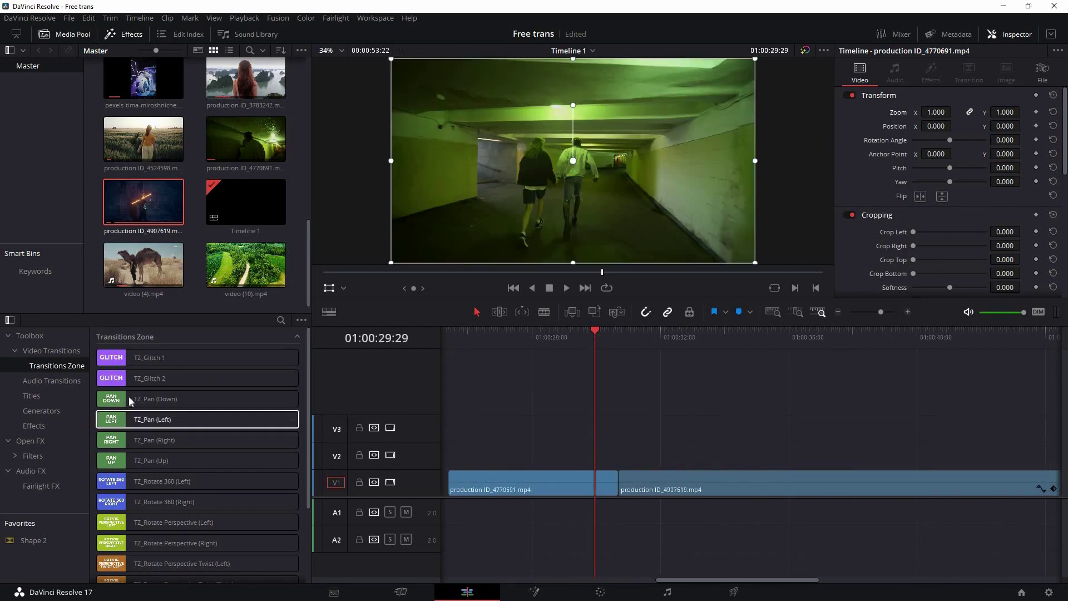
left_click(132, 400)
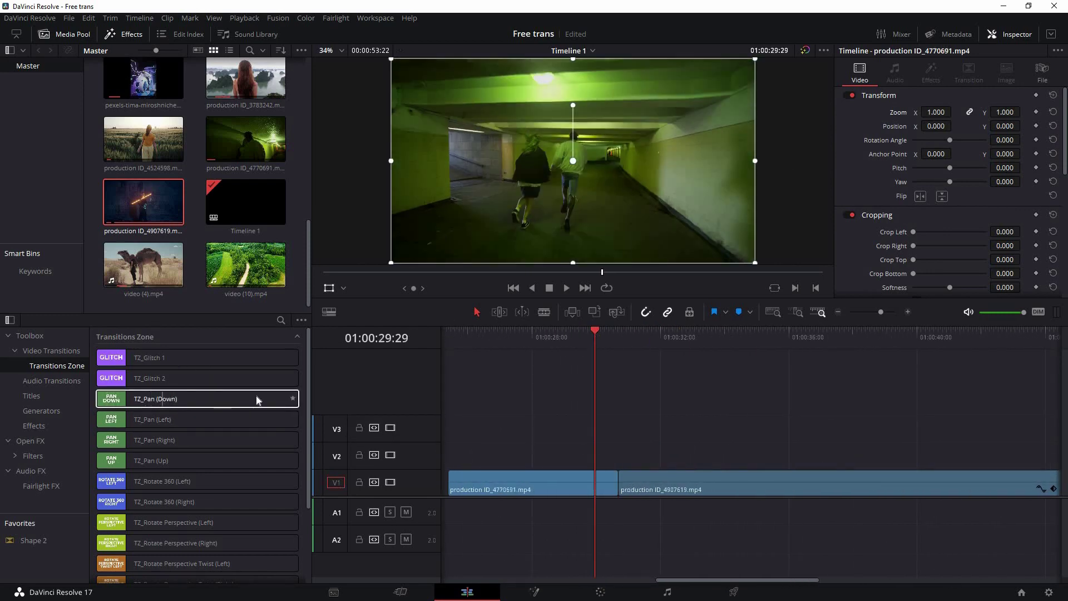
left_click(128, 419)
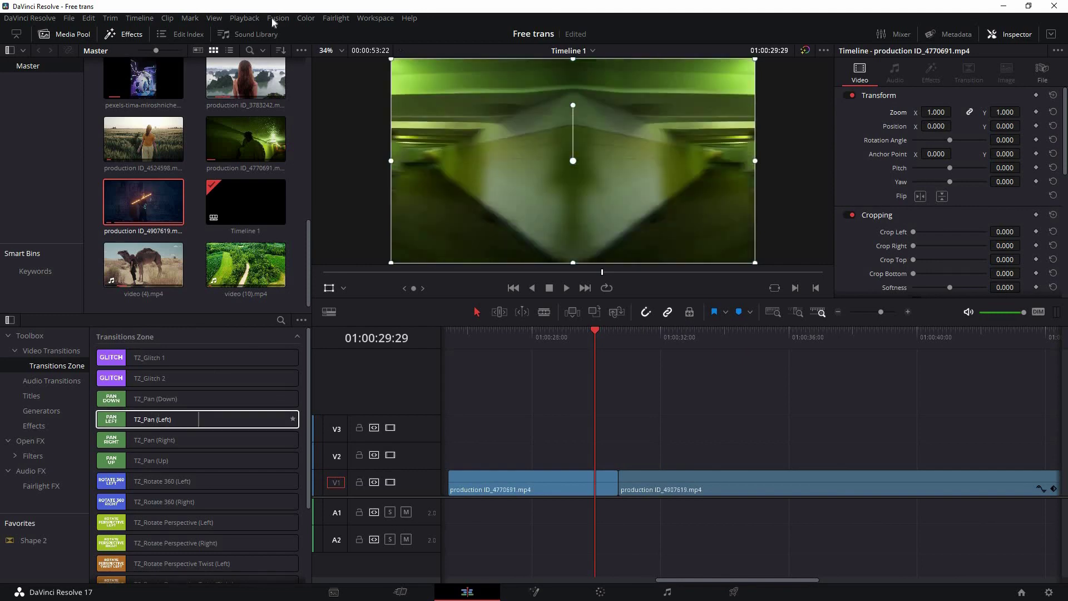
Check the Timeline Proxy Mode resolution options without changing the selected one
key("q")
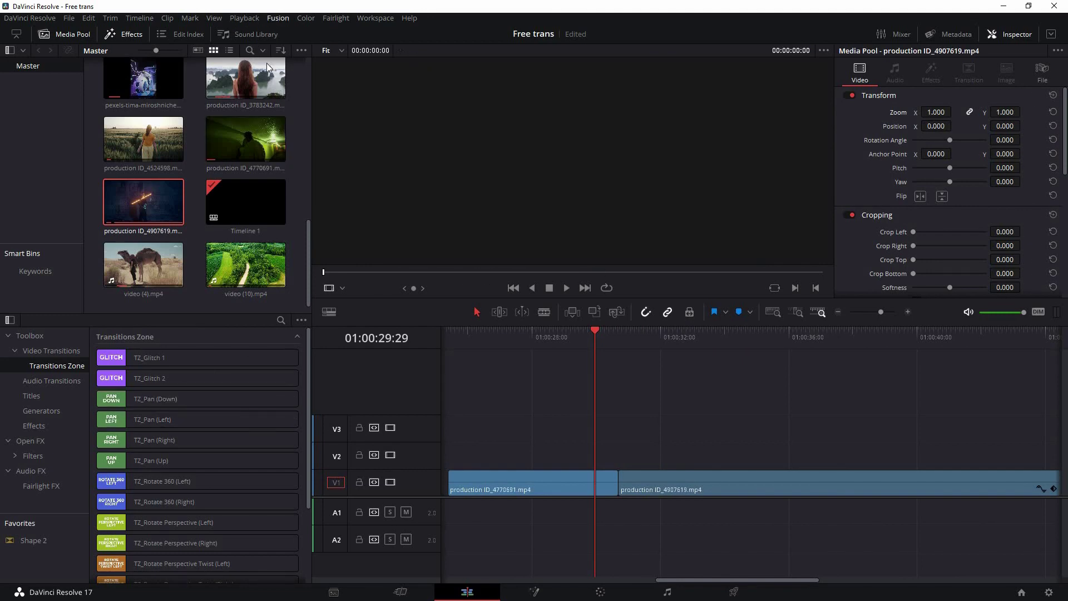
left_click(245, 18)
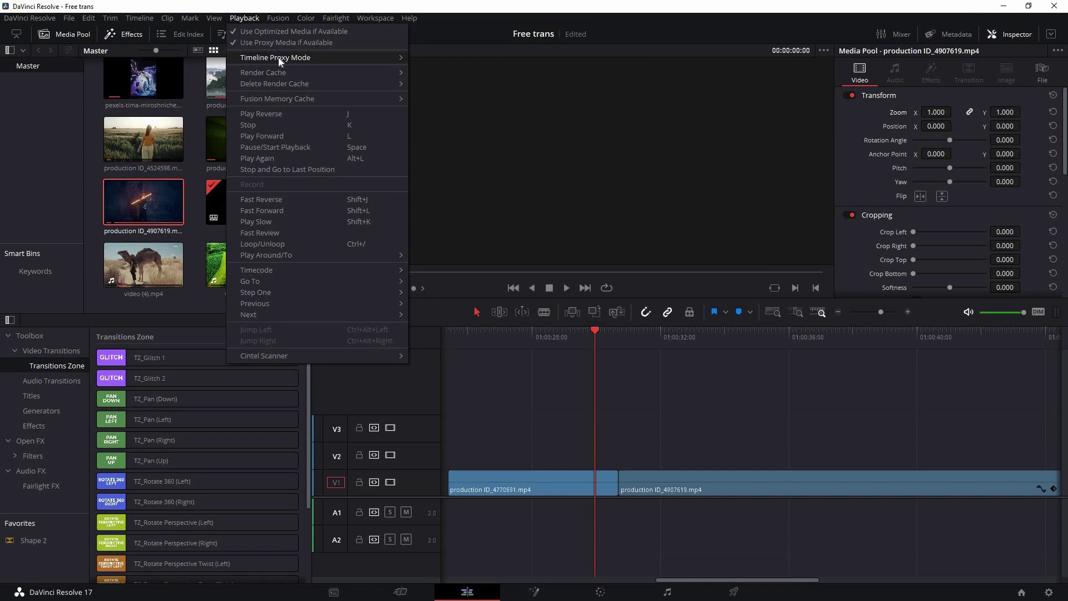
mouse_move(278, 58)
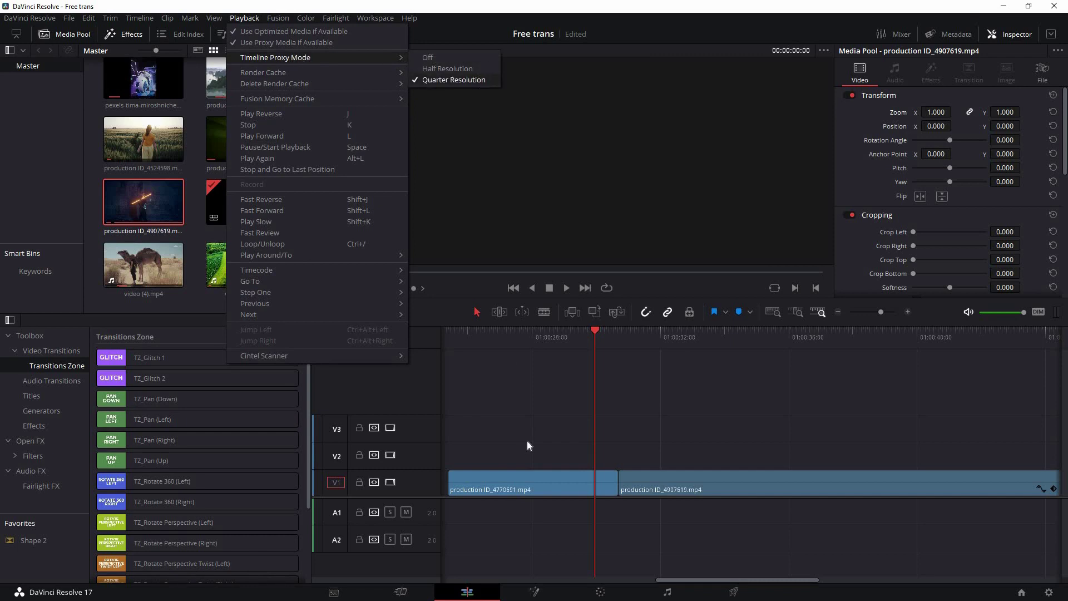
left_click(113, 404)
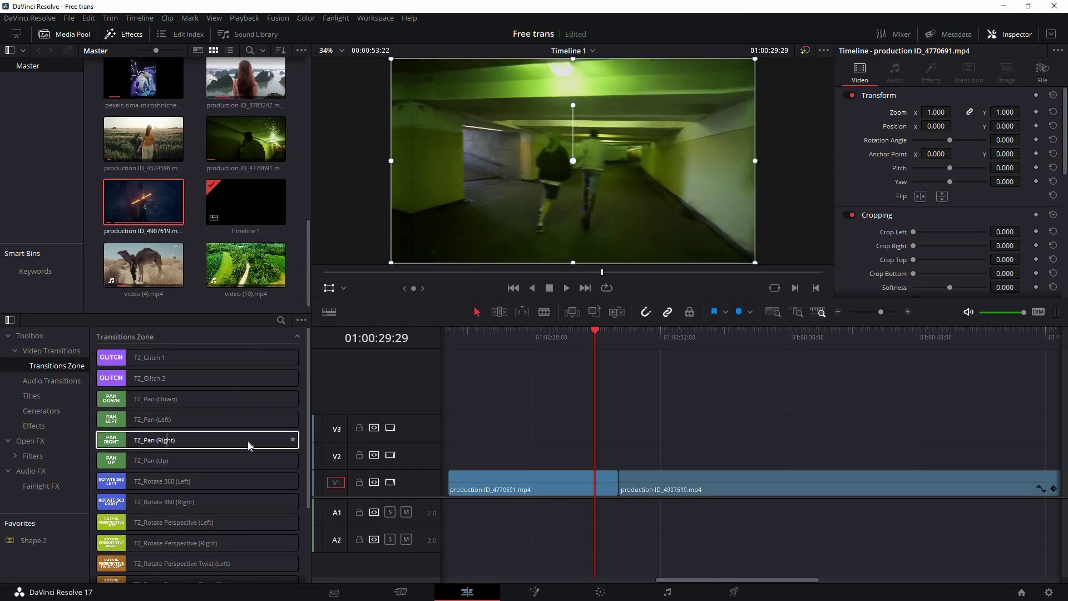
Apply TZ_Pan (Right) at the cut between production ID_4770691.mp4 and production ID_4907619.mp4, with a duration of 1.5 seconds
left_click_drag(223, 440, 619, 448)
left_click(619, 448)
scroll(638, 443, "up", 2)
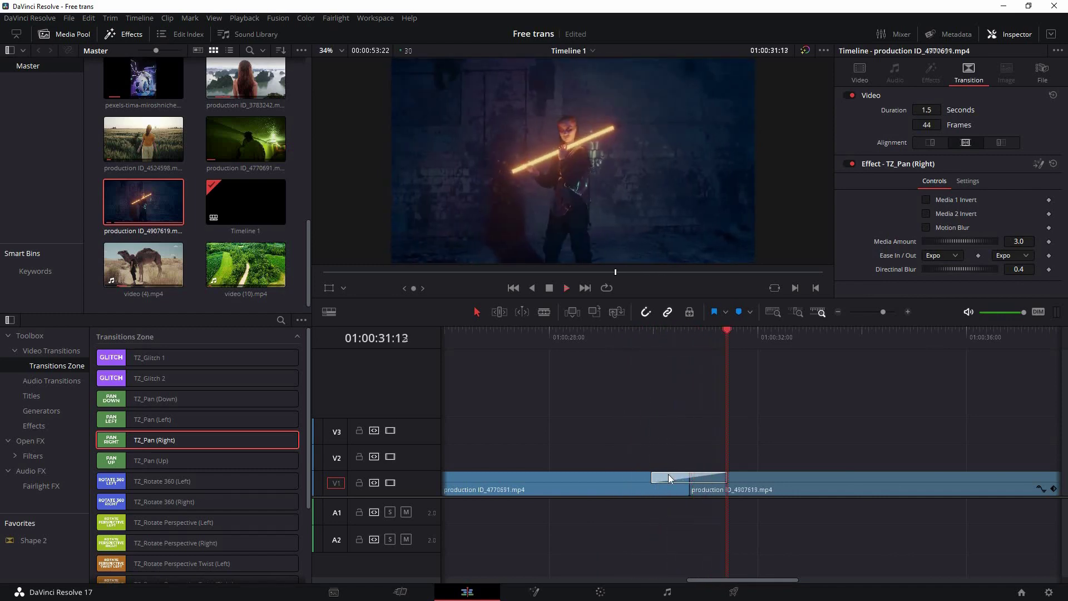
Replace the TZ_Pan (Right) transition at the cut with TZ_Glitch 2 and play it back
key("Delete")
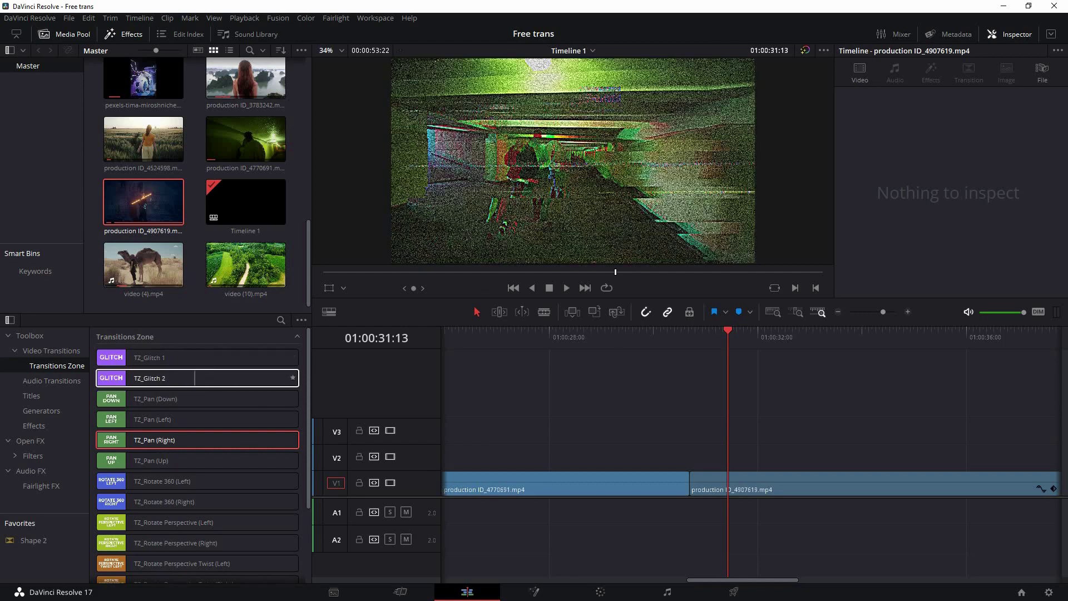
left_click_drag(664, 367, 690, 483)
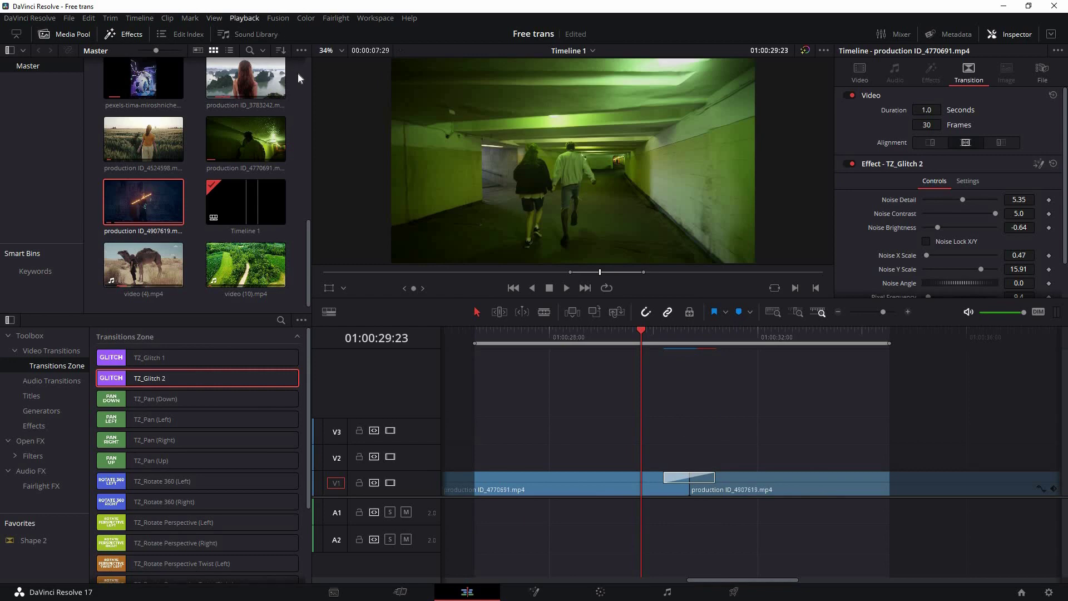
left_click(245, 18)
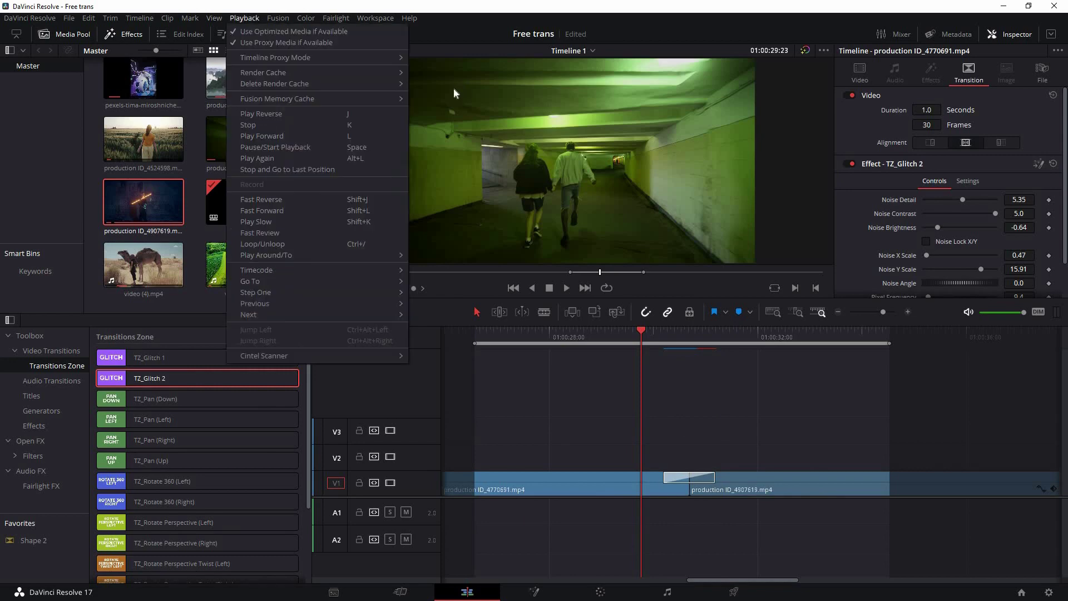
left_click(688, 355)
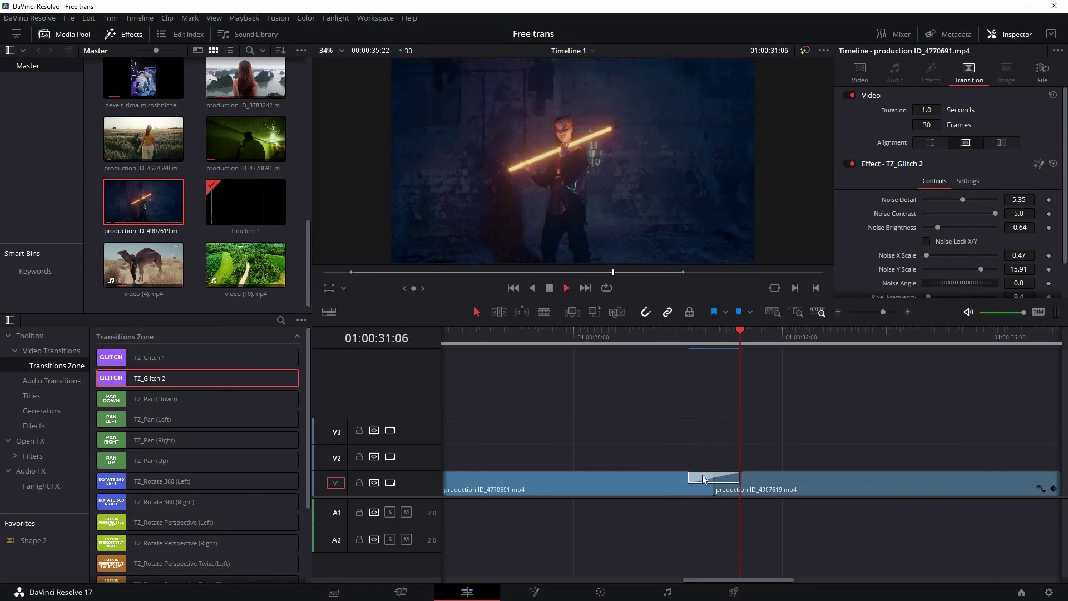
key("space")
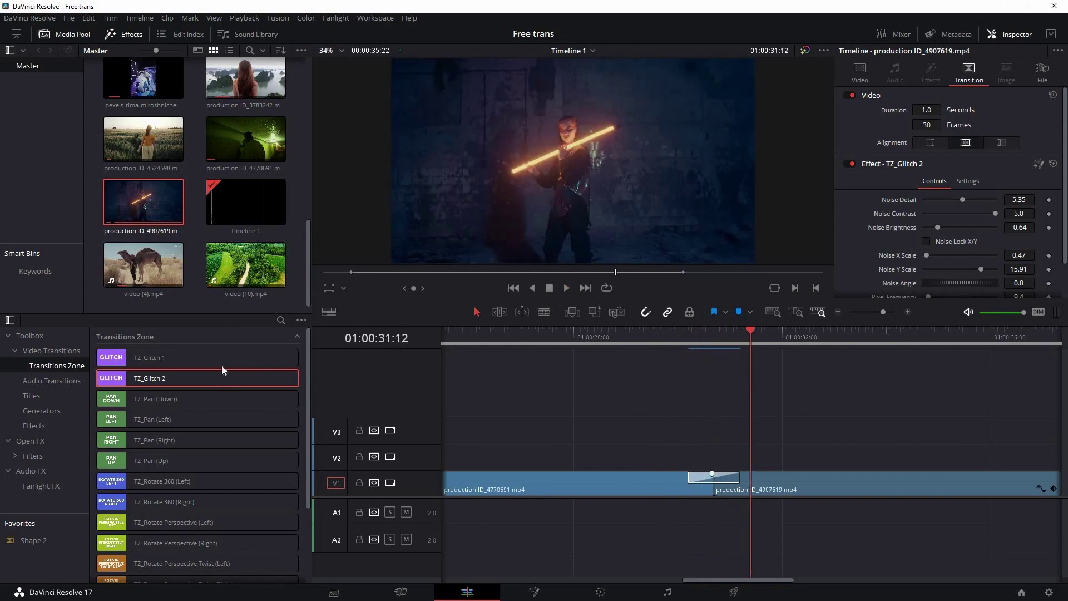
Remove TZ_Glitch 2 and apply TZ_Rotate 360 (Left) at the same cut between the two clips
key("Delete")
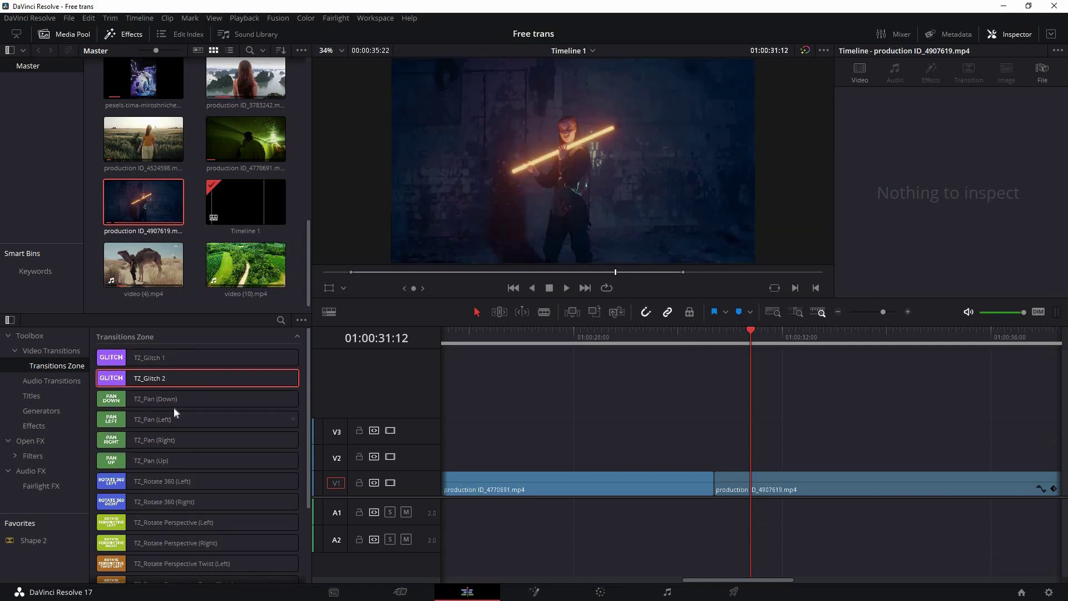
scroll(184, 435, "down", 2)
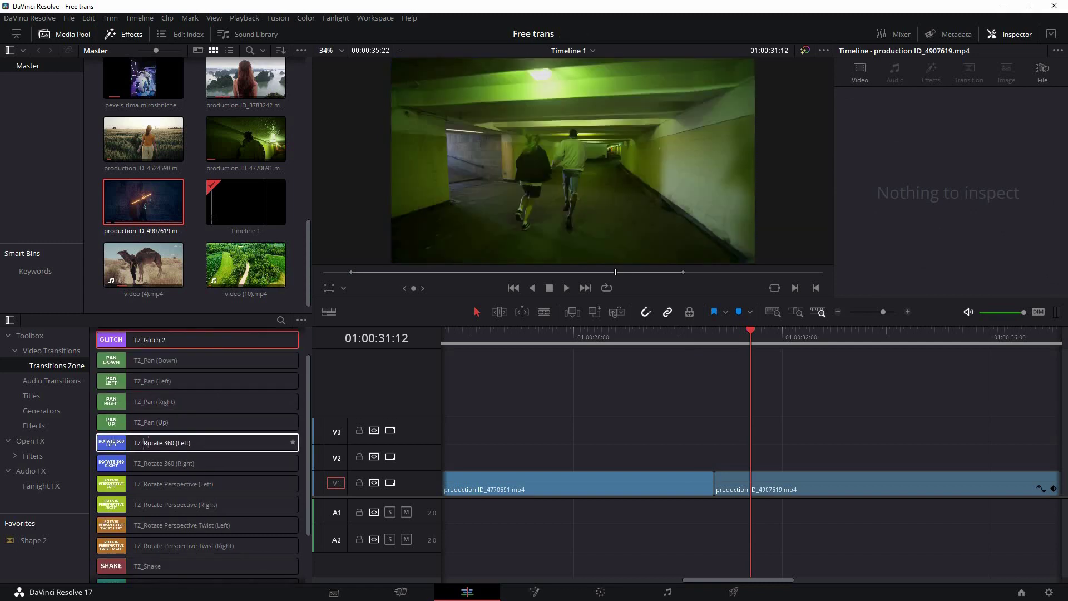
left_click_drag(167, 443, 759, 483)
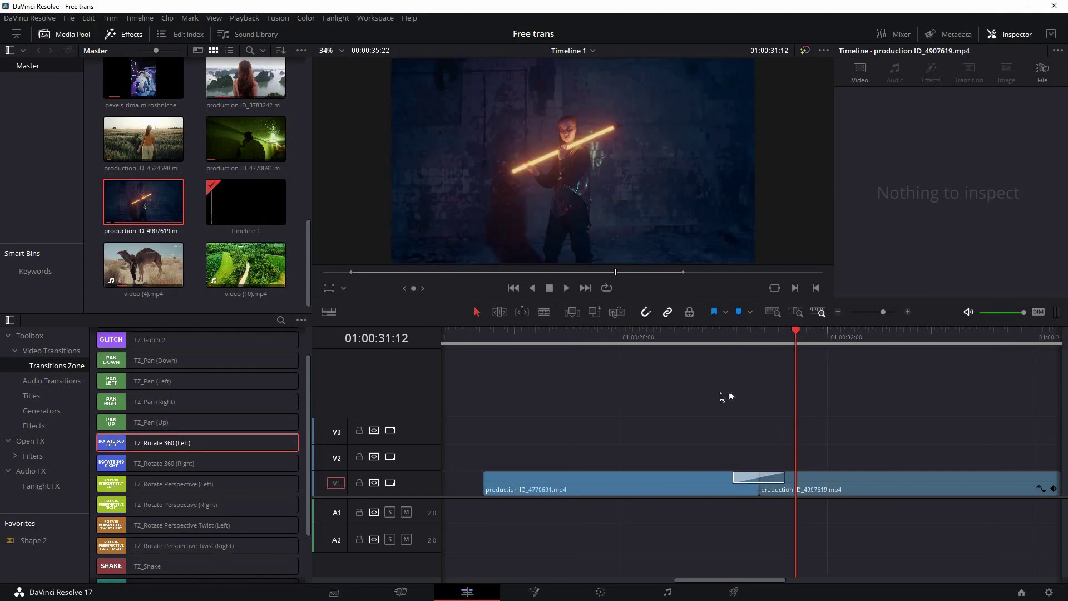
Check the Render Cache mode options without changing the selected one, with the playhead at the start of the TZ_Rotate 360 (Left) transition
left_click(733, 336)
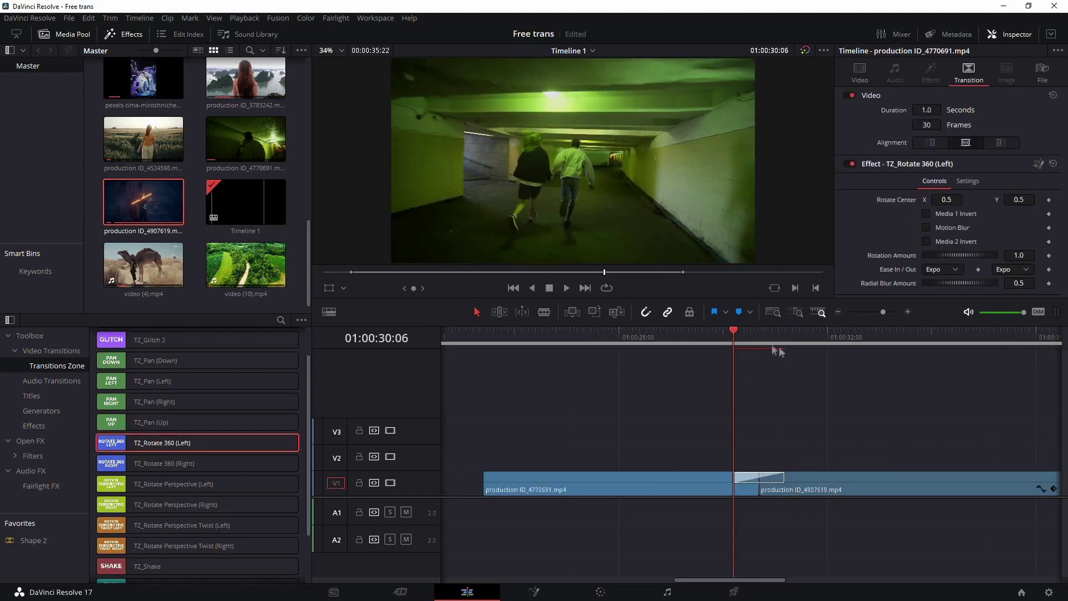
scroll(723, 356, "right", 3)
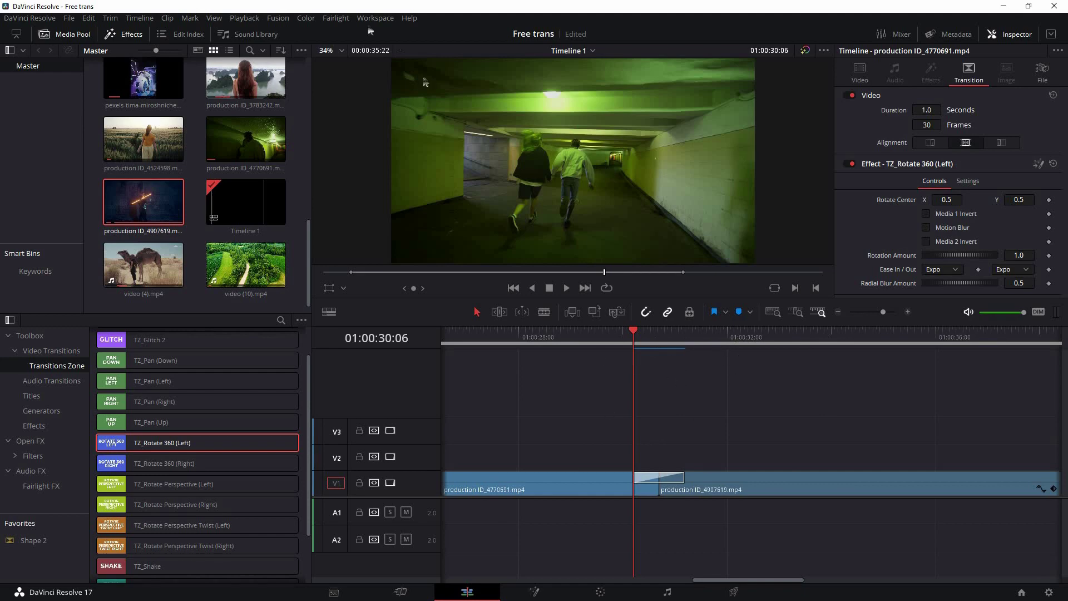
left_click(245, 19)
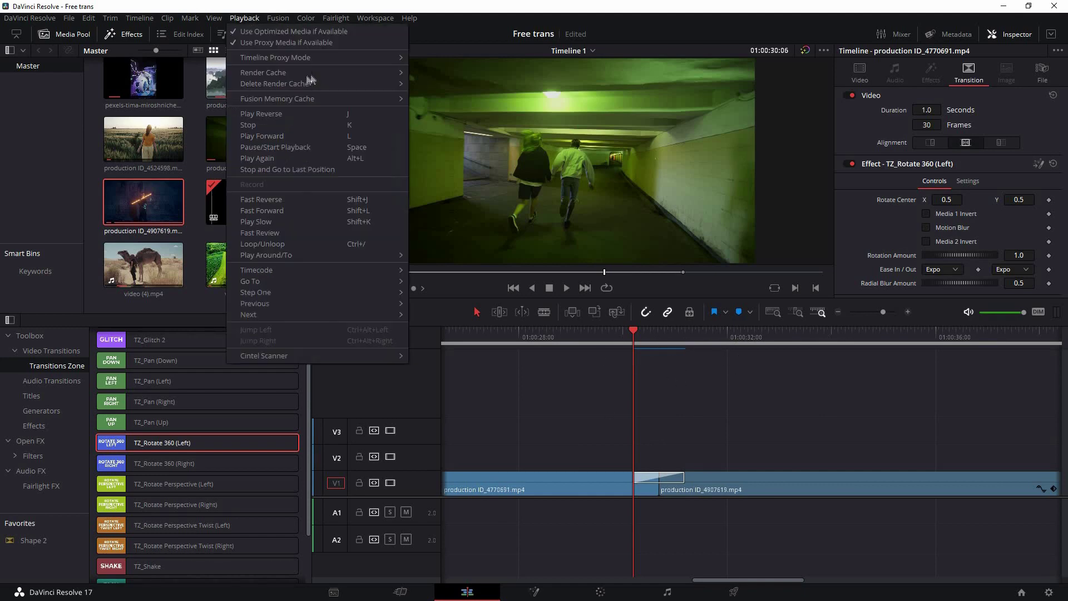
mouse_move(345, 73)
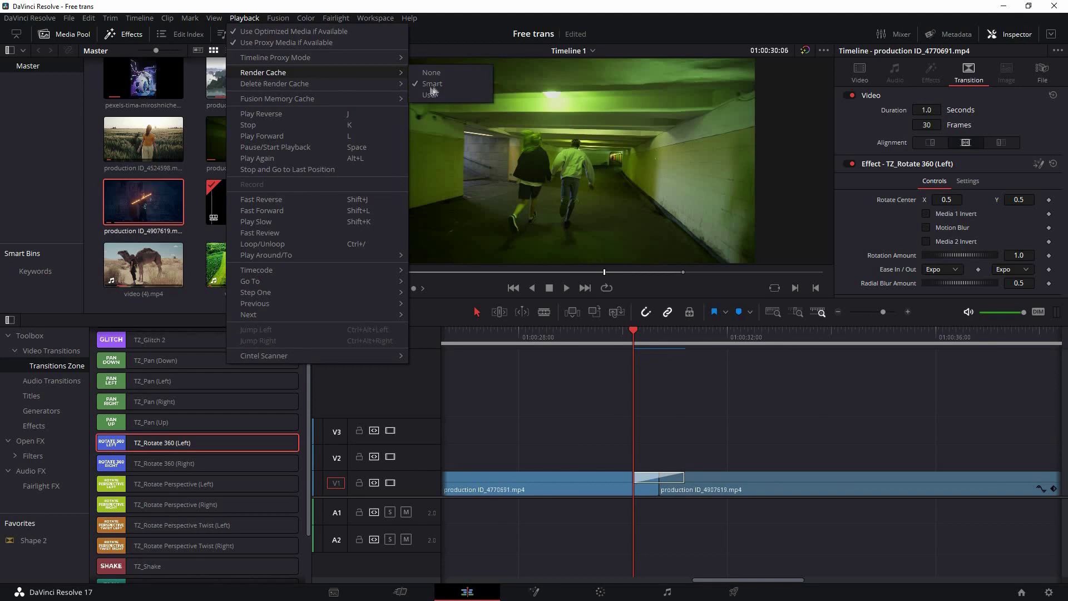
left_click(691, 380)
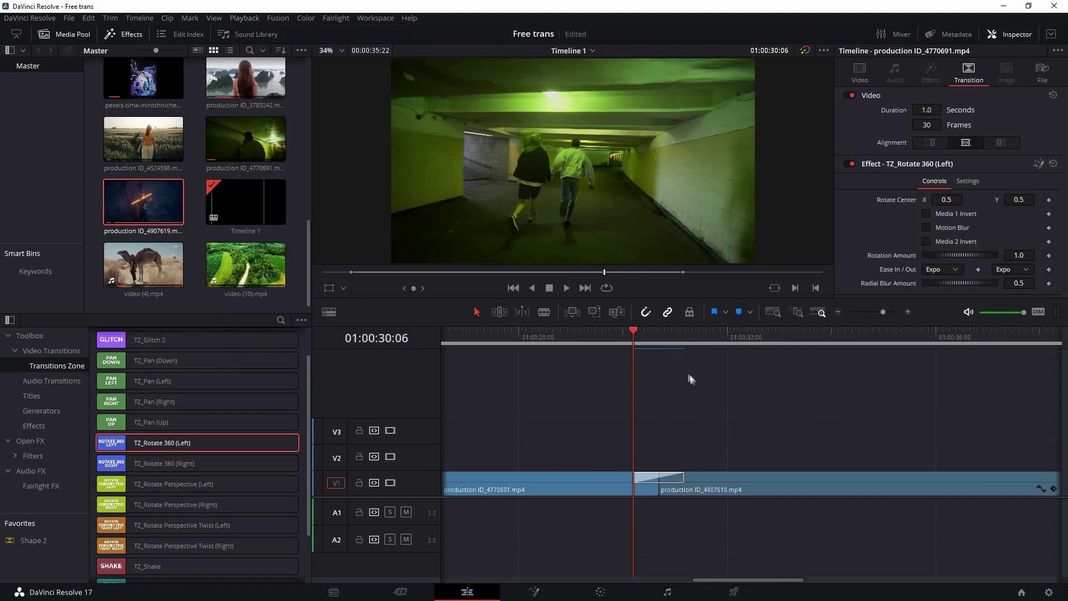
Play back TZ_Rotate 360 (Left) and park the playhead at the cut between the two clips
key("space")
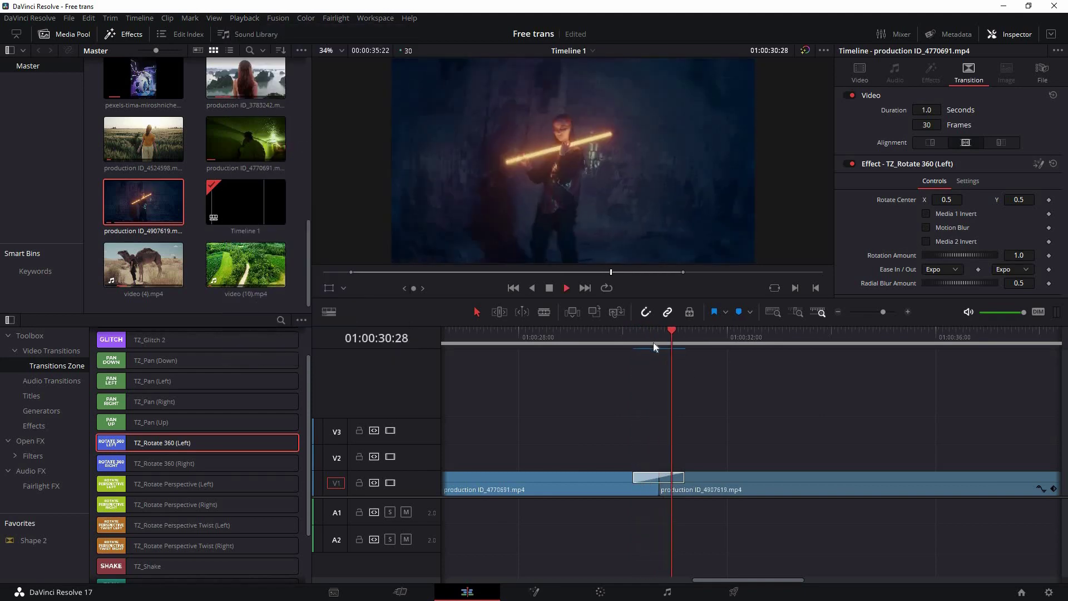
key("Up")
key("Up")
key("Up")
key("Down")
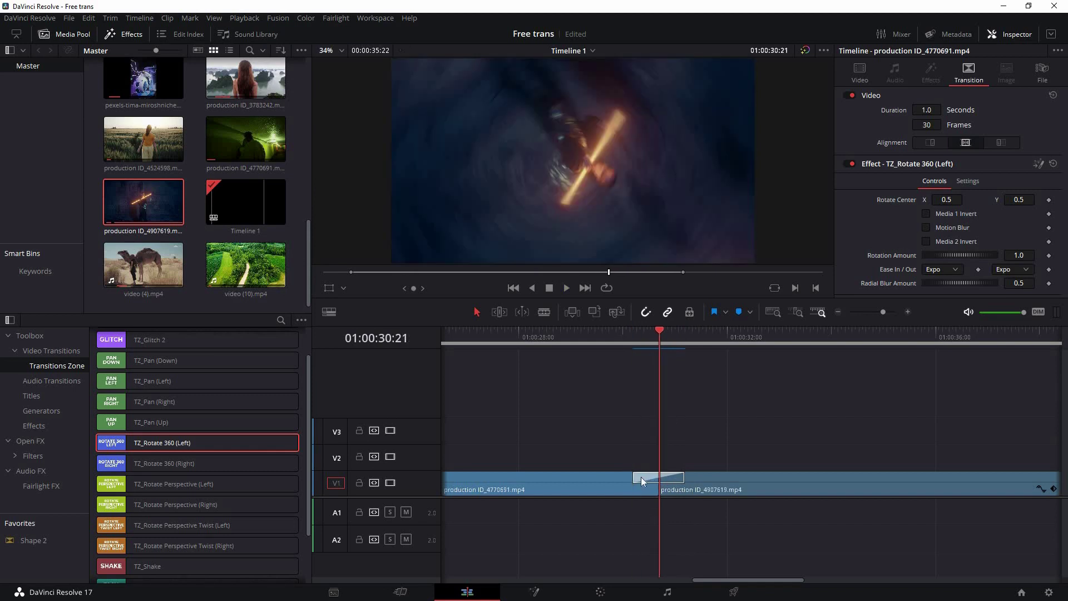
Set the TZ_Rotate 360 (Left) Rotate Center to X -0.368 and Y 0.258, and play back the transition
left_click(648, 477)
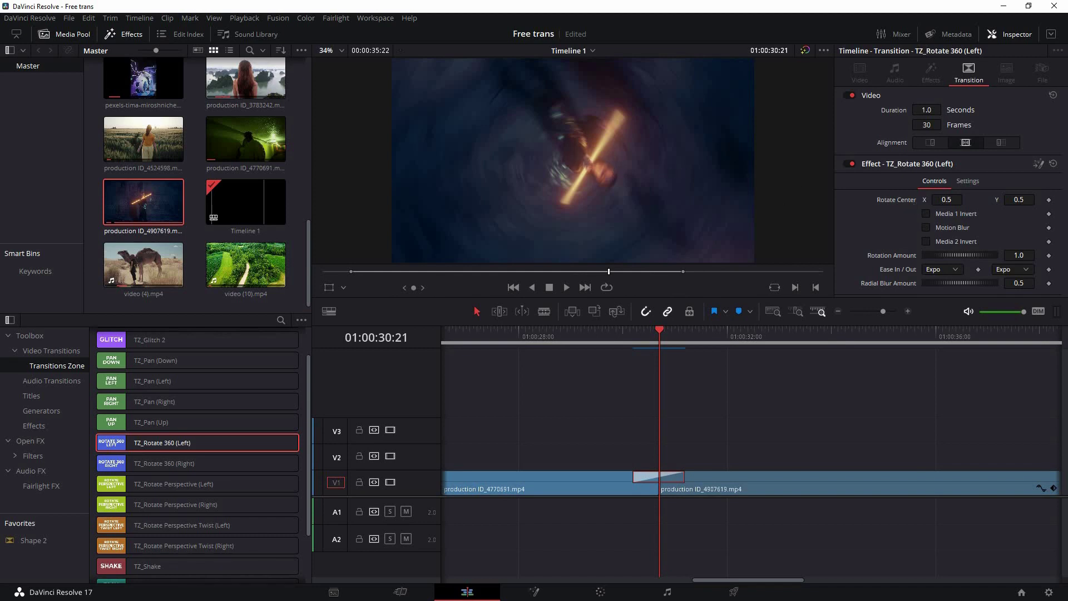
left_click_drag(953, 199, 945, 199)
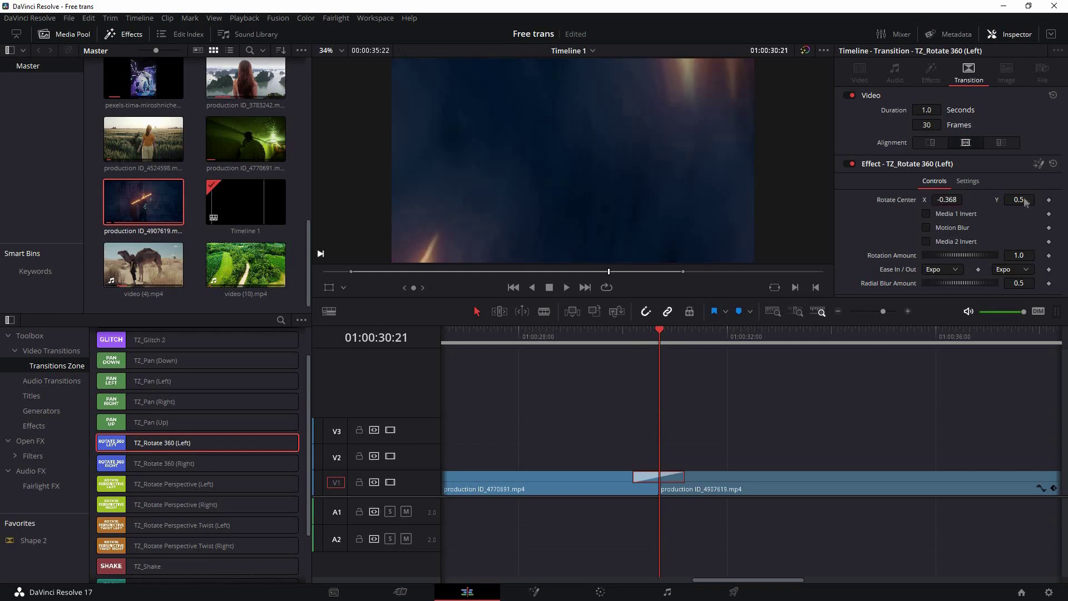
left_click(633, 335)
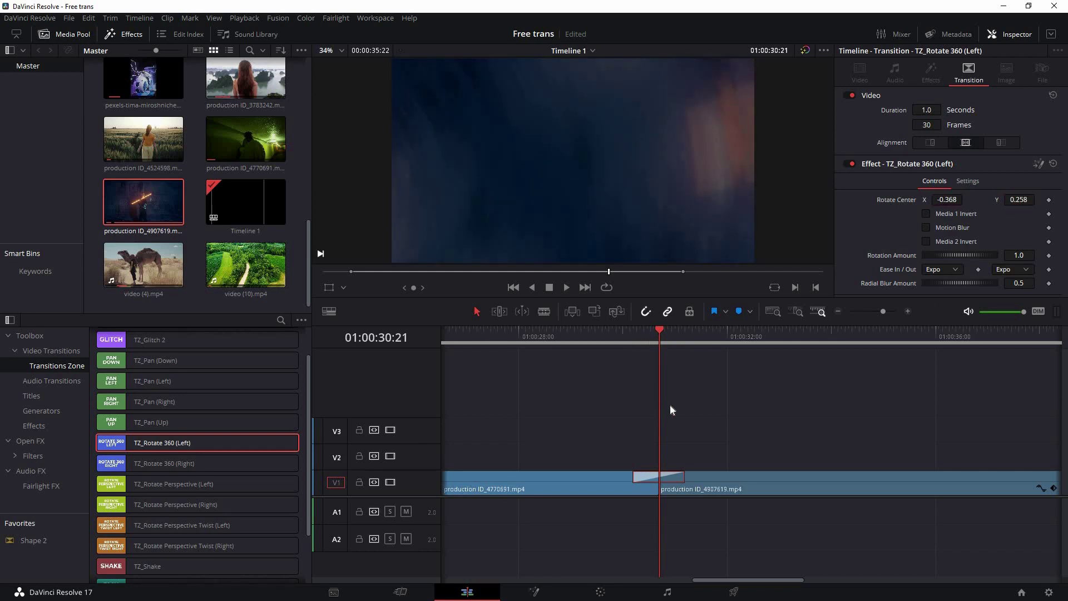
key("space")
left_click(763, 385)
key("space")
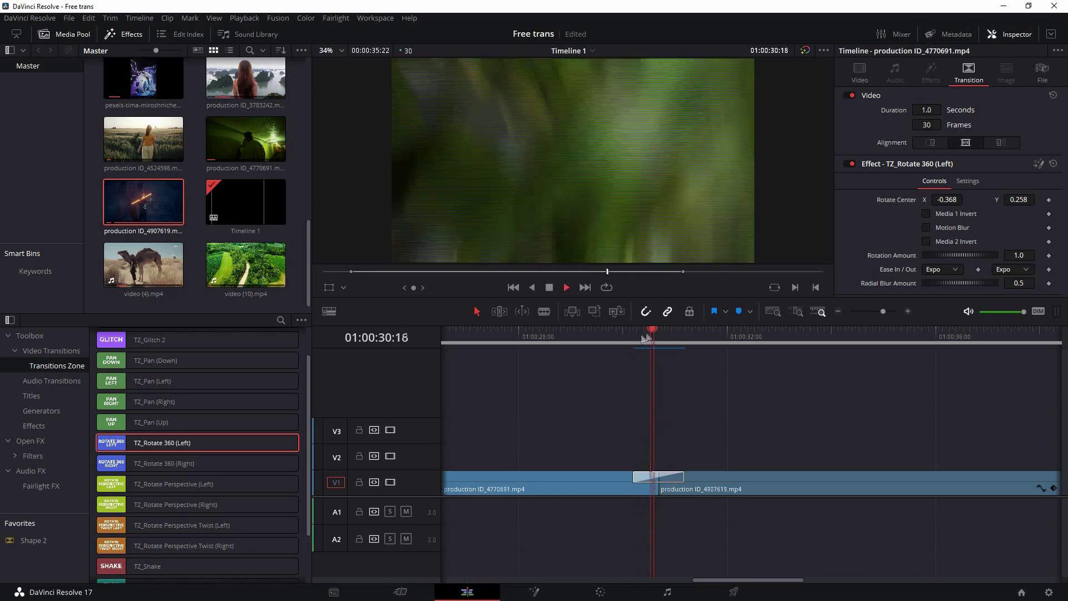
key("space")
Enable Media 1 Invert for the TZ_Rotate 360 (Left) transition and play it back
key("Up")
key("Up")
left_click(649, 476)
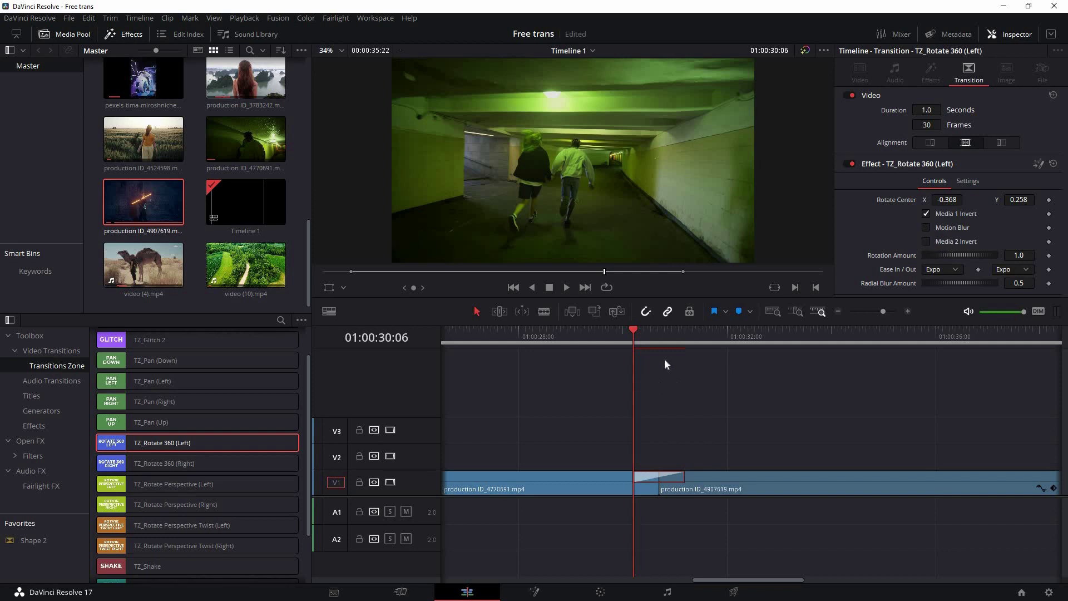
key("space")
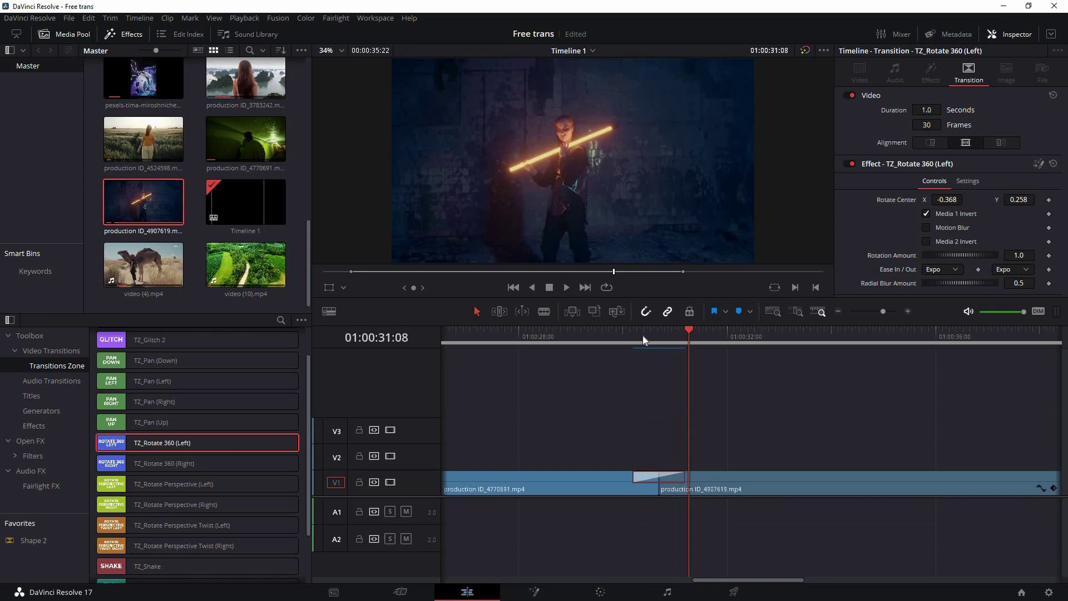
left_click(634, 336)
key("space")
left_click(636, 334)
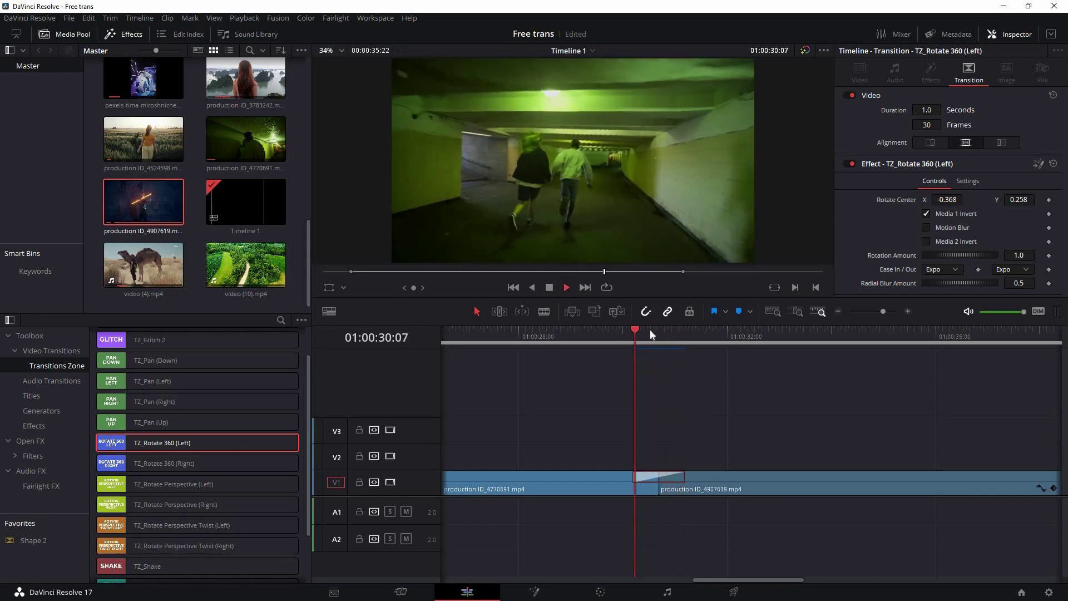
Enable Media 2 Invert as well and play back the transition from its start
key("Up")
key("Up")
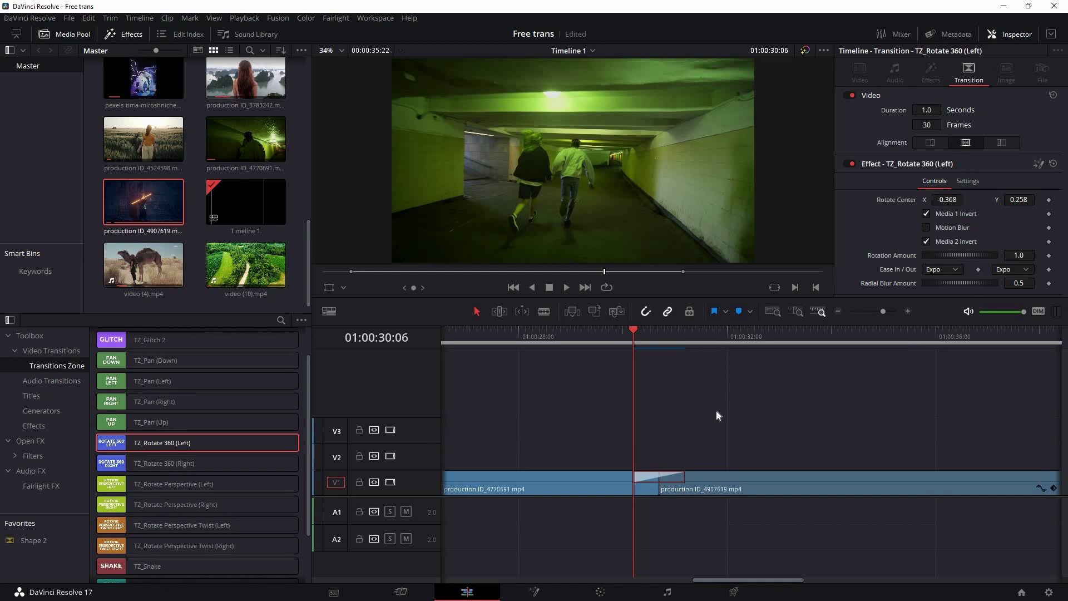
key("space")
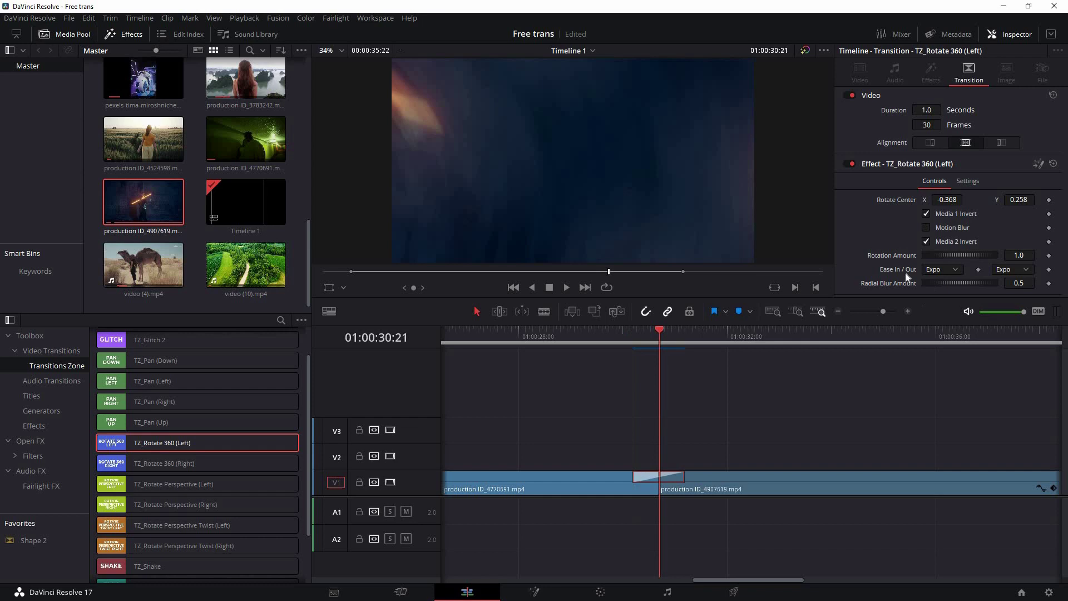
key("space")
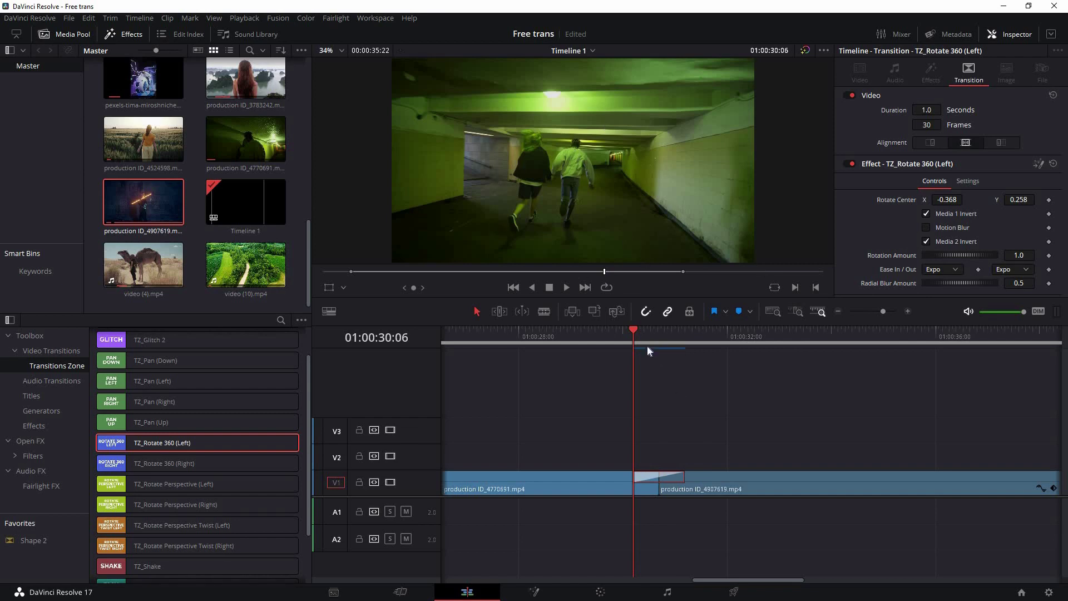
Set the Rotation Amount of the TZ_Rotate 360 (Left) transition to 4.0
left_click(648, 476)
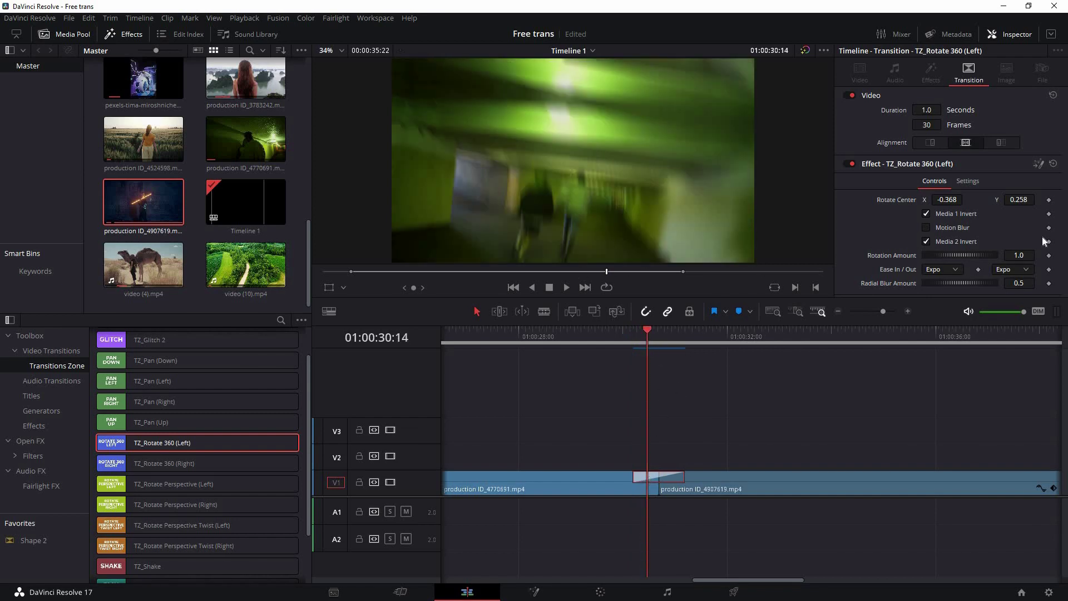
left_click(1025, 255)
type("4")
key("Tab")
Set the transition's Rotate Center to X 0.5 and Y 0.5
key("Tab")
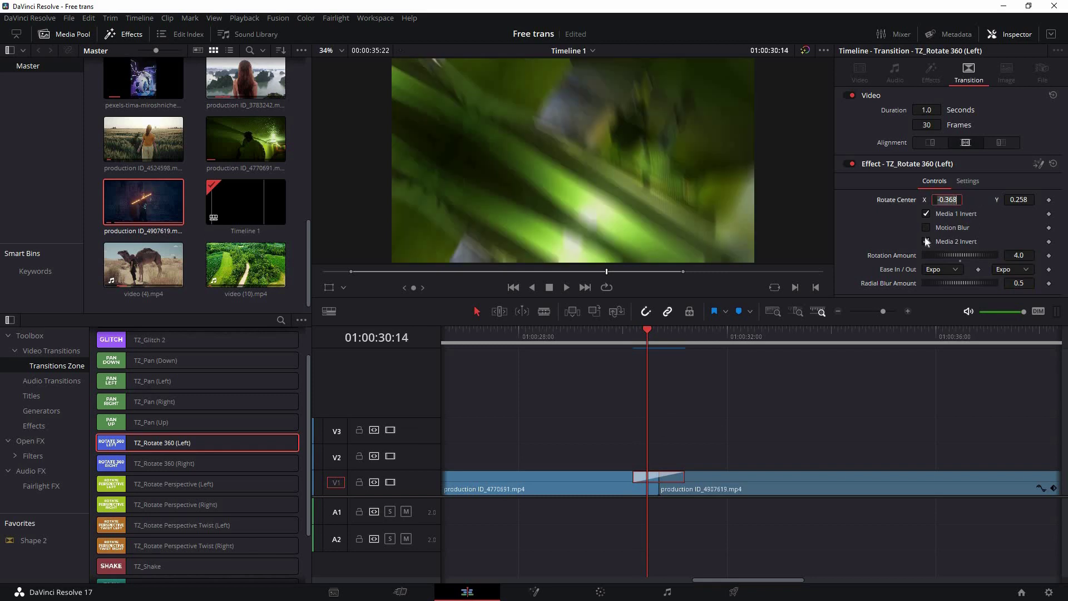
type(".5")
key("Tab")
type(".5")
key("Tab")
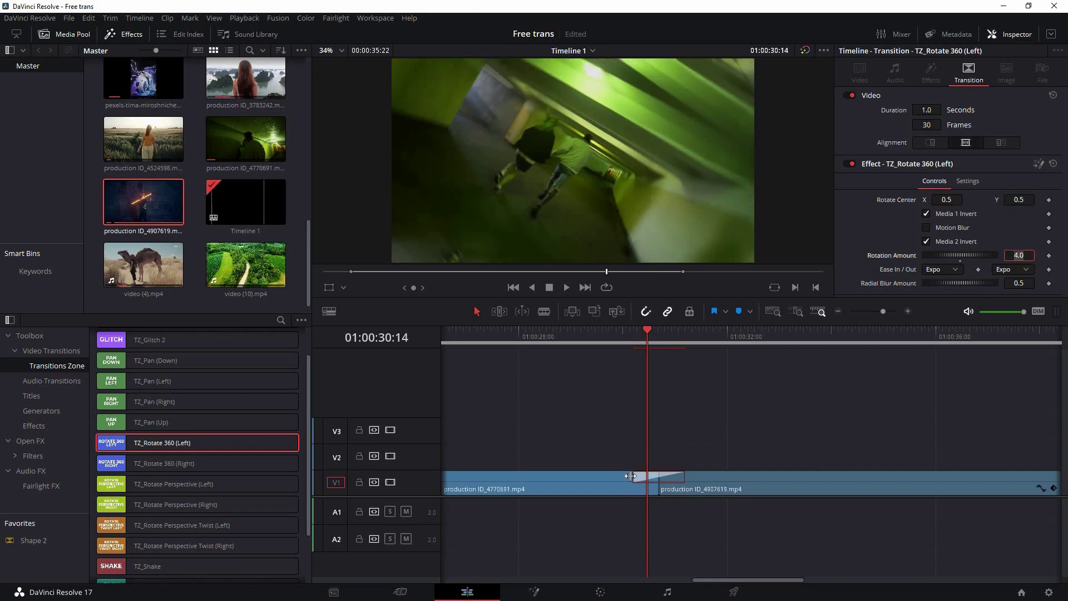
Lengthen the TZ_Rotate 360 (Left) transition on the timeline to 2.1 seconds (62 frames) and play it back
left_click_drag(633, 477, 606, 476)
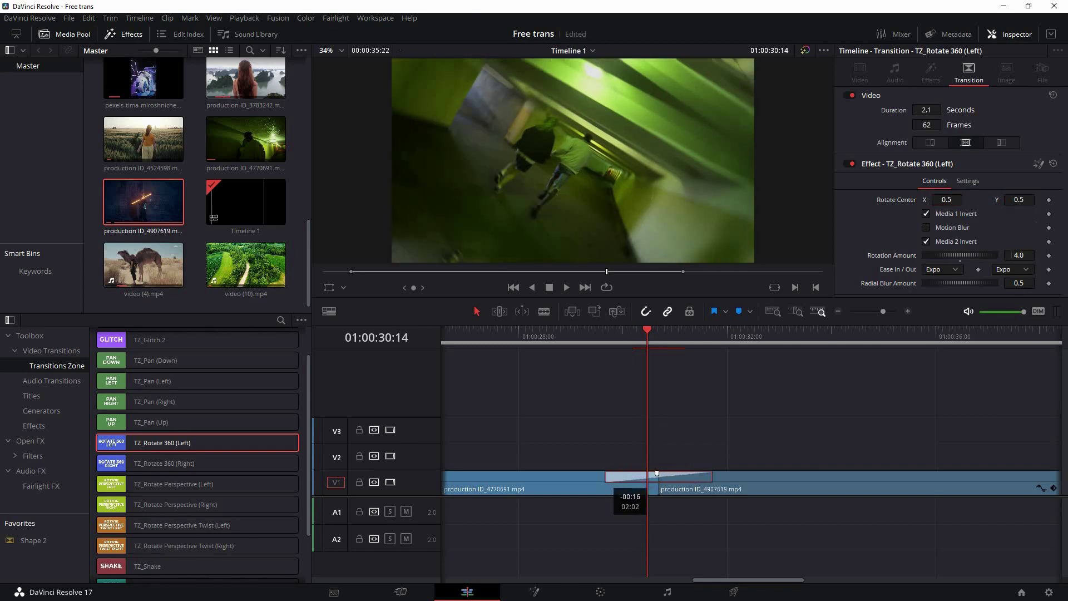
left_click(749, 393)
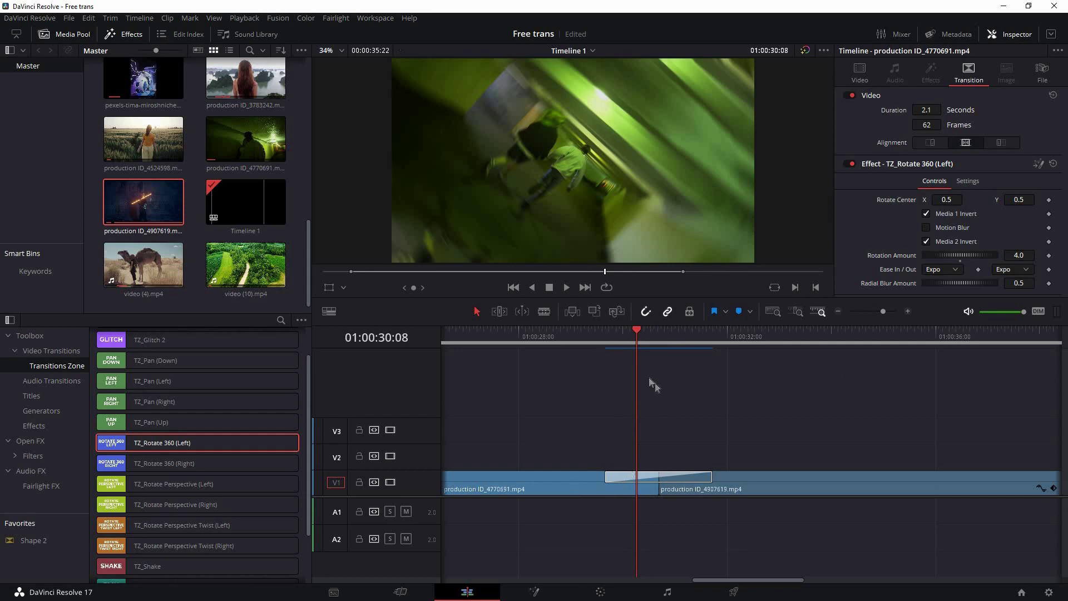
key("Up")
key("space")
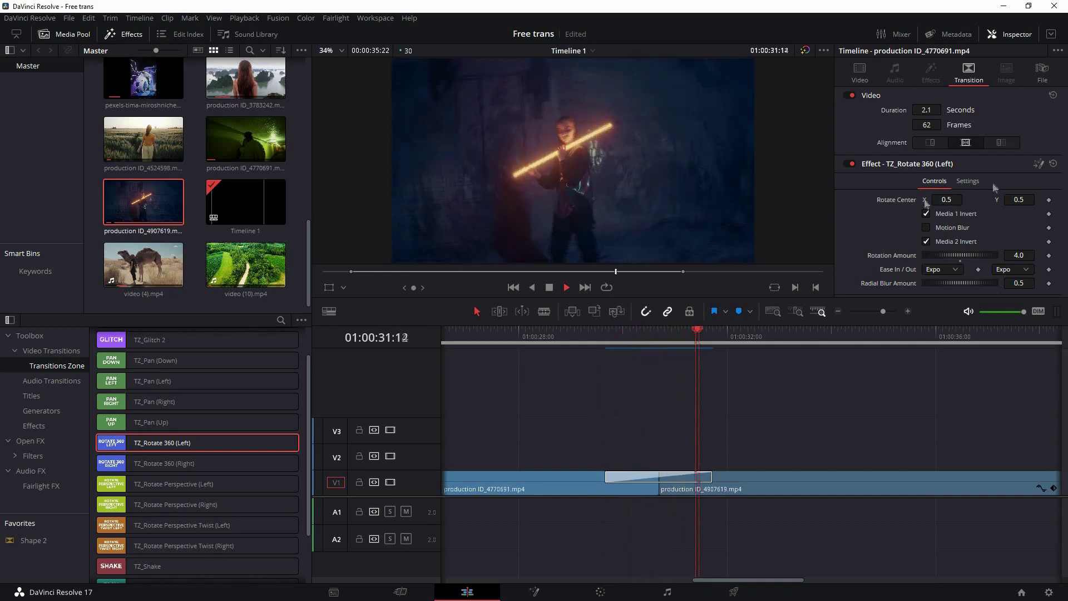
key("space")
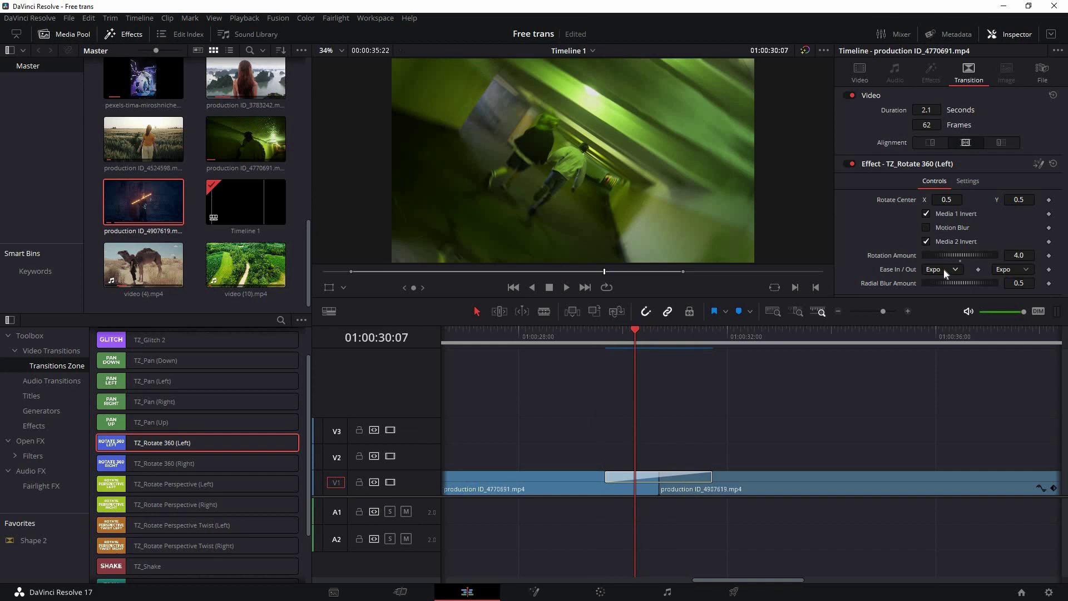
Set both the Ease In and Ease Out of the transition to Bounce and play it back from the start
left_click(941, 268)
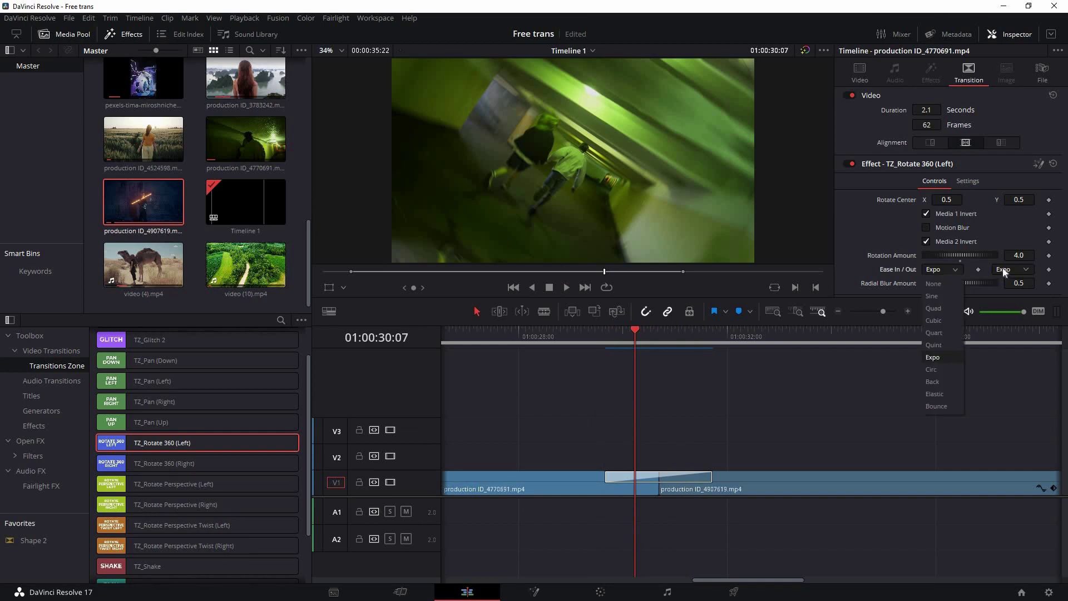
left_click(1003, 270)
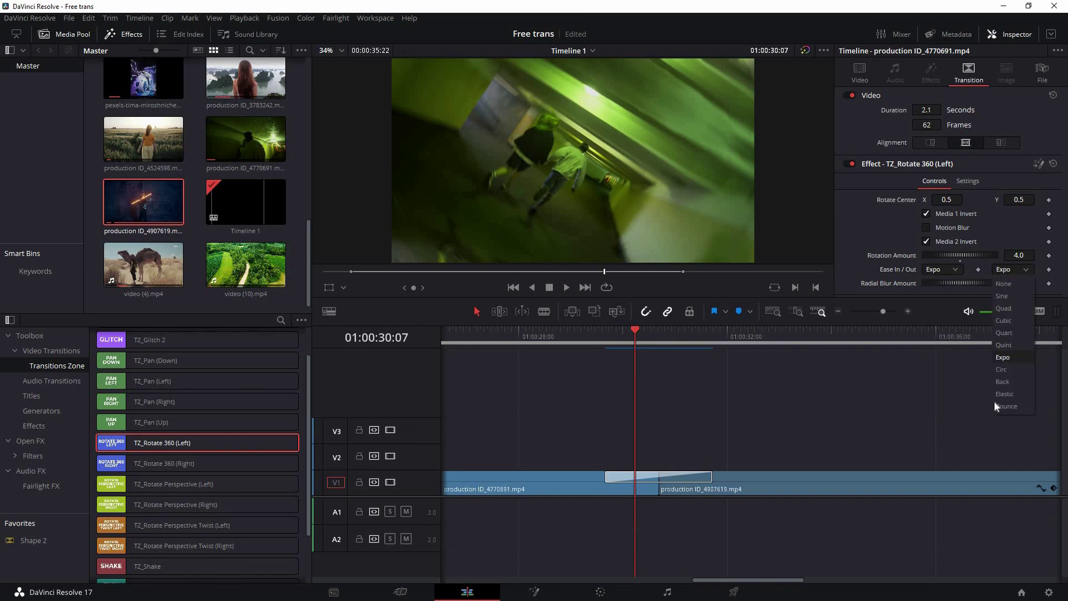
left_click(950, 268)
left_click(941, 404)
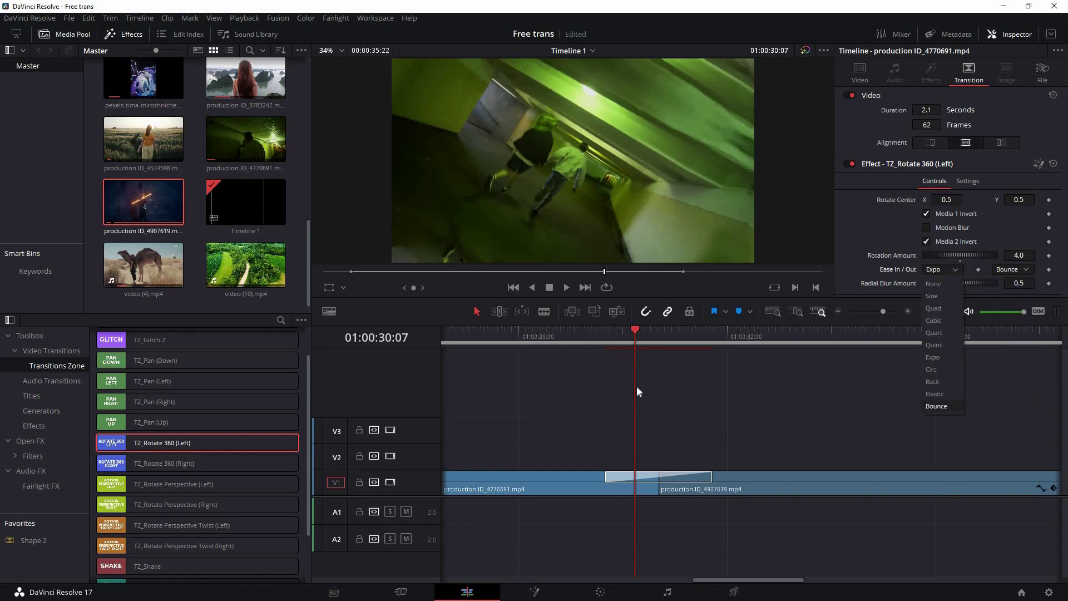
key("Up")
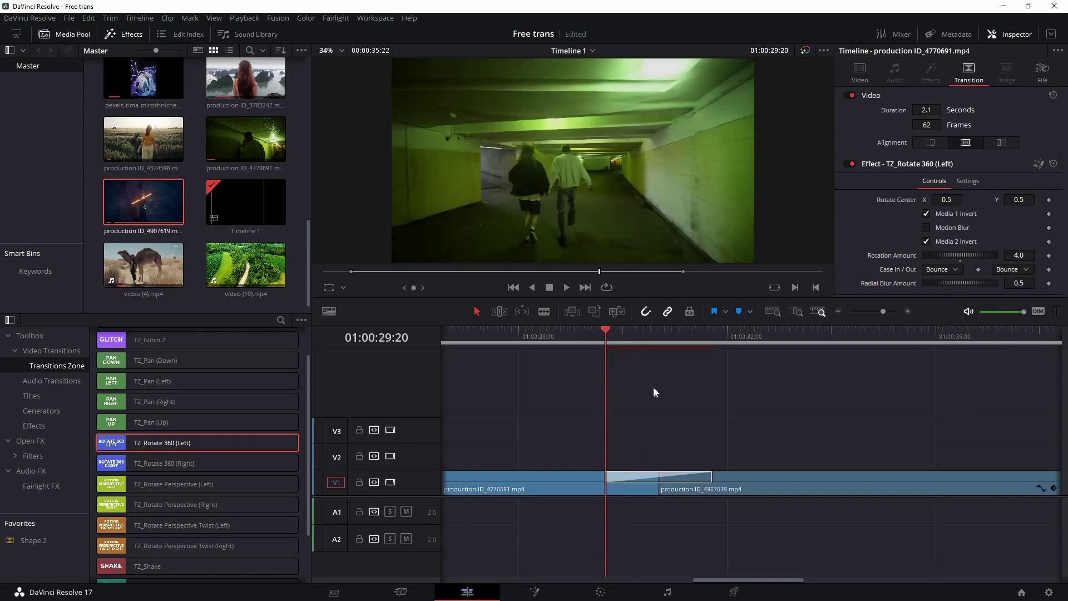
key("space")
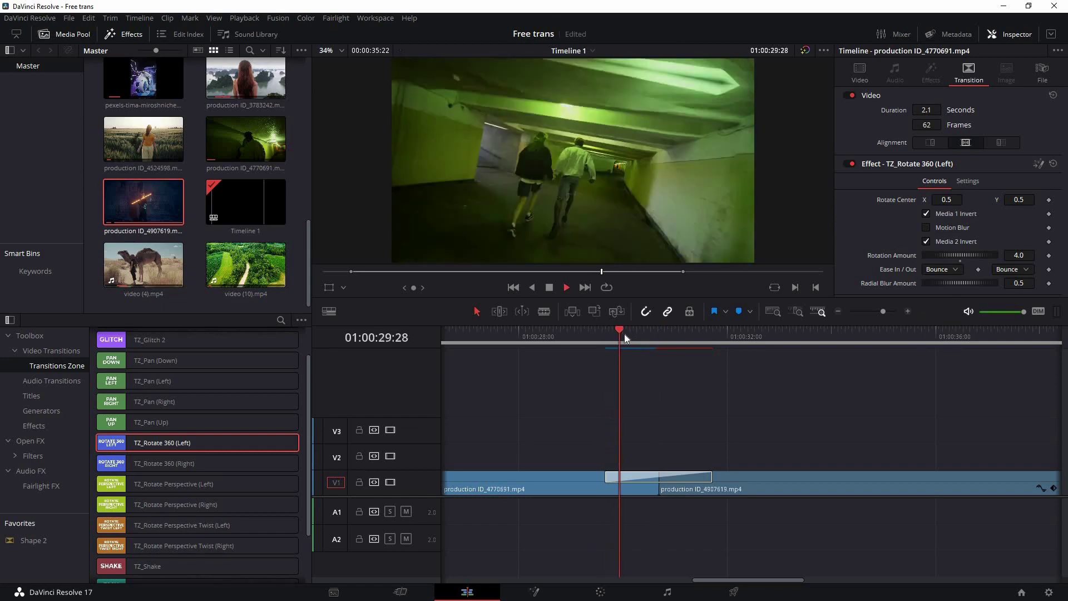
key("j")
key("space")
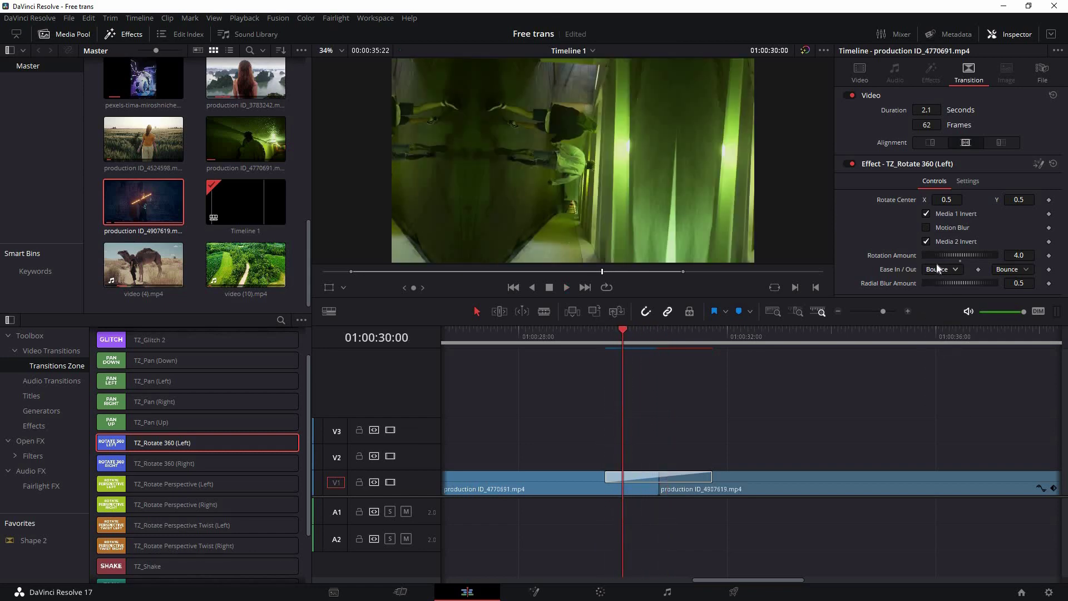
Set the transition's Ease In to Expo, play it back, and check the Ease Out options without changing the selected one
left_click(939, 269)
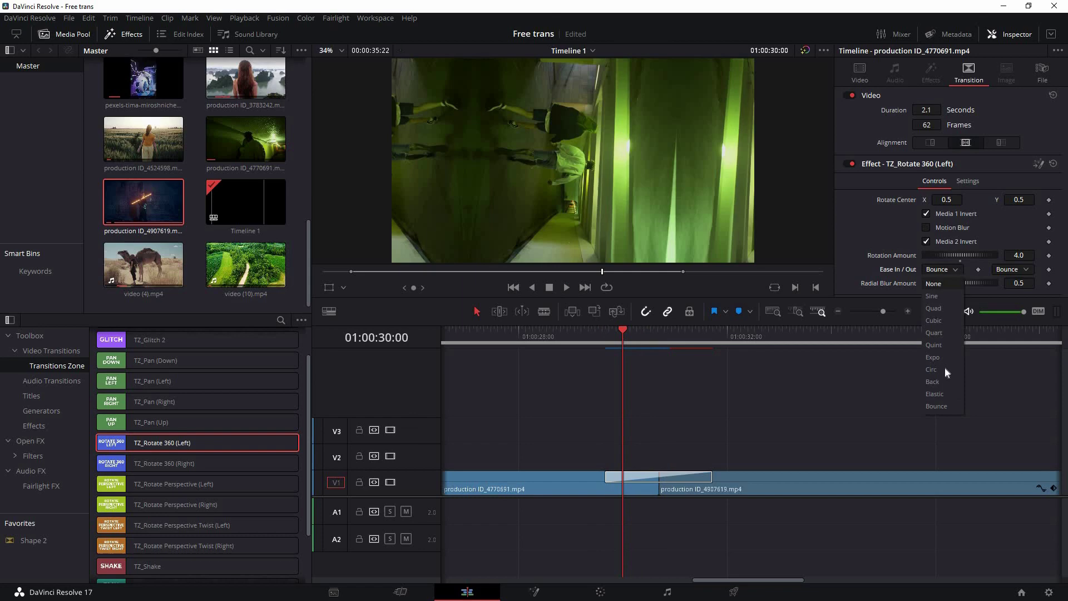
key("Up")
key("Return")
key("space")
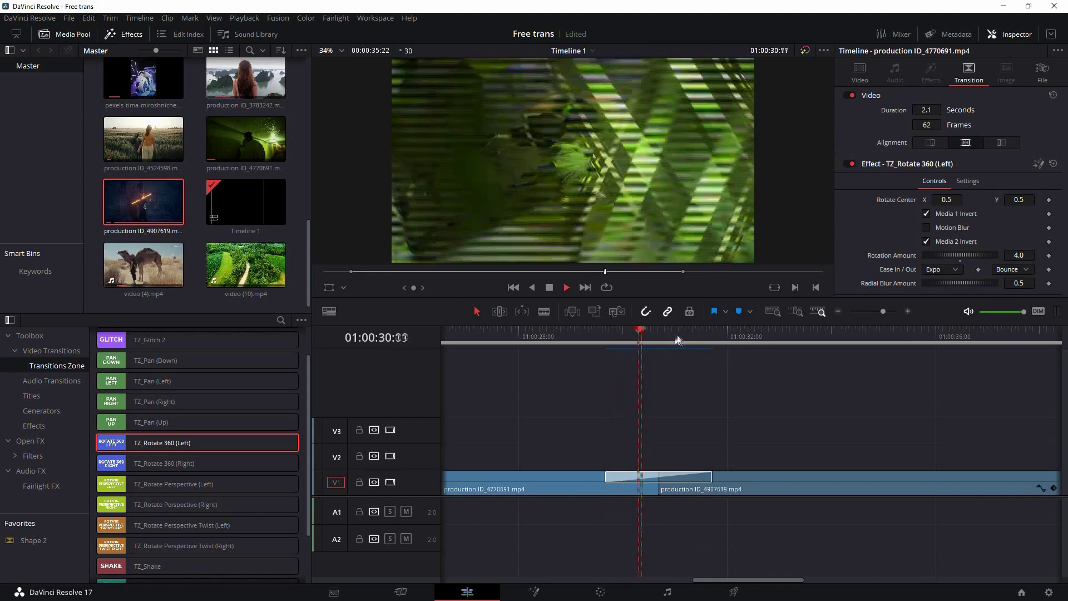
key("space")
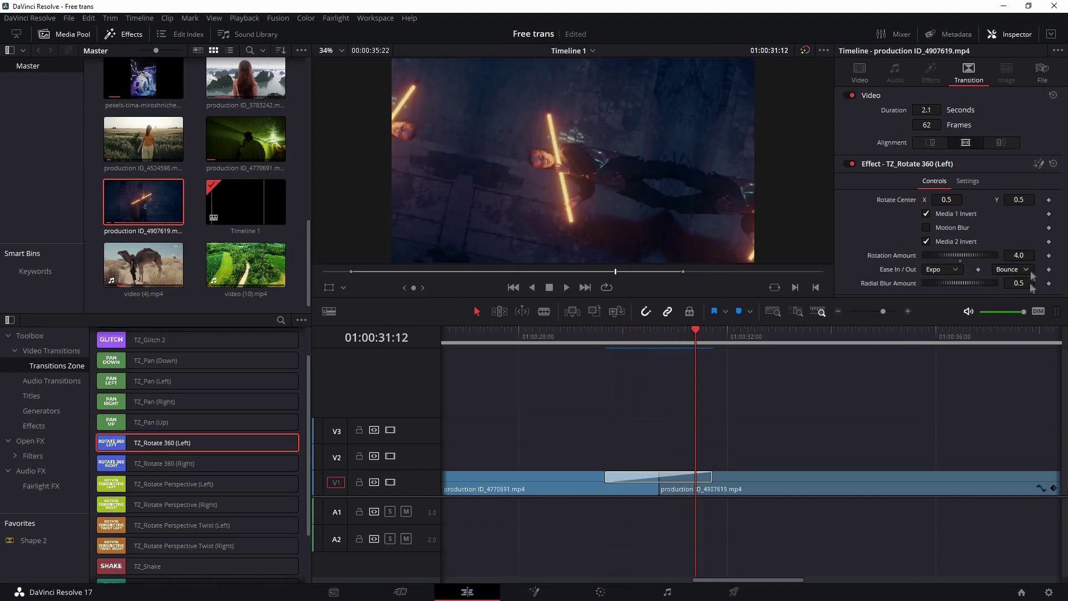
left_click(1024, 270)
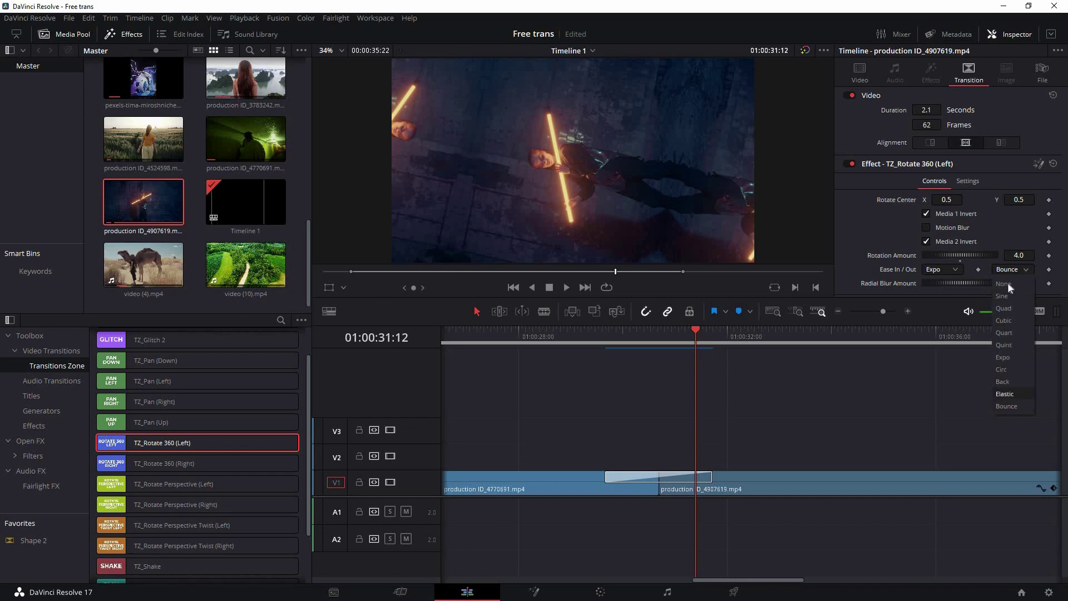
left_click(649, 474)
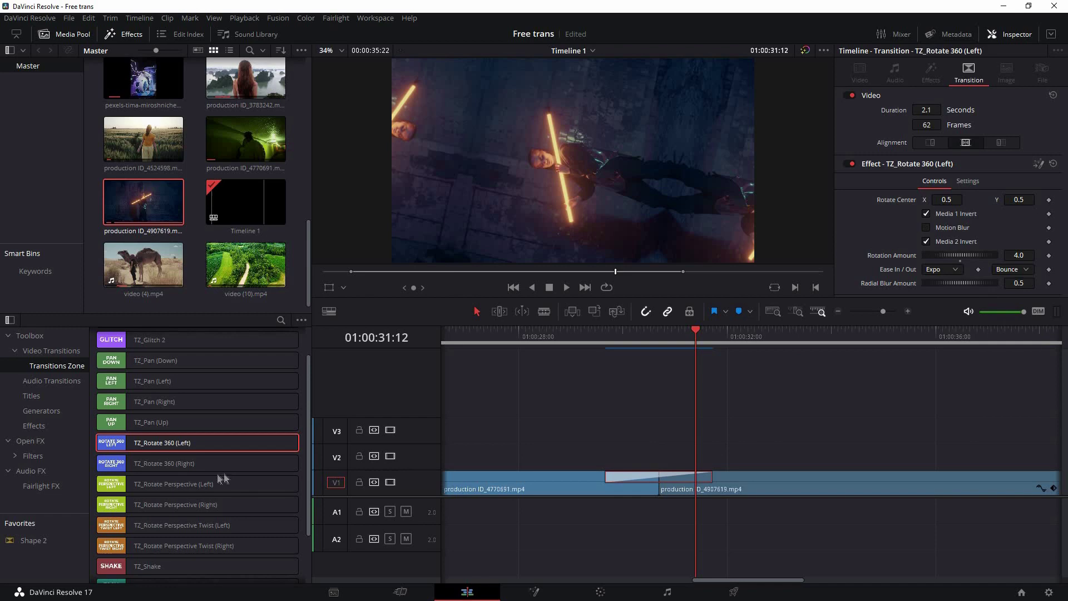
Replace the TZ_Rotate 360 (Left) transition between the two clips on V1 with TZ_Shake and play it back
key("Delete")
scroll(189, 476, "down", 3)
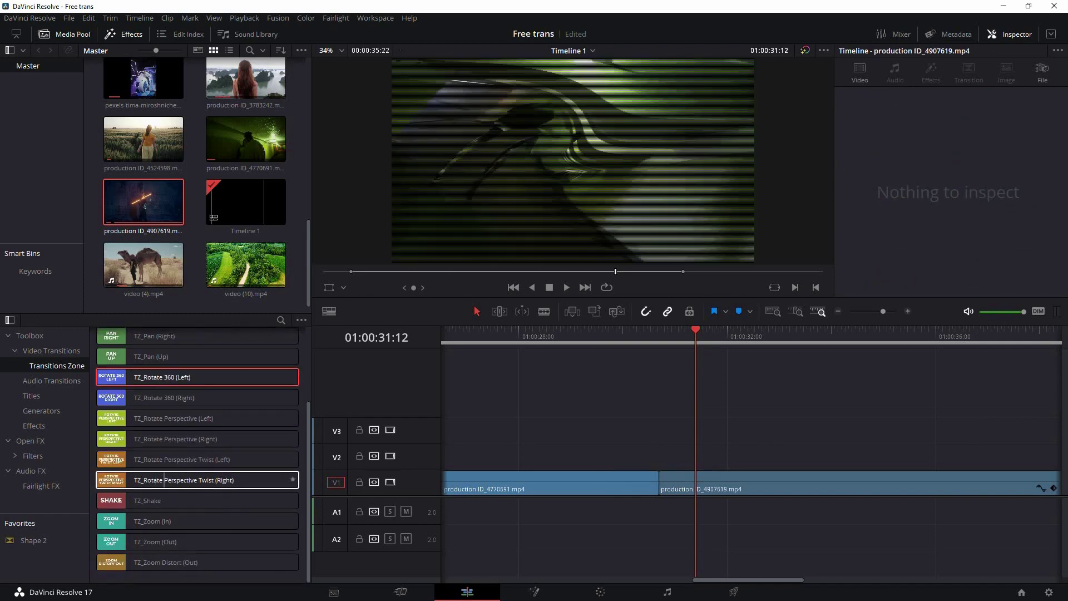
left_click_drag(156, 501, 718, 401)
key("Up")
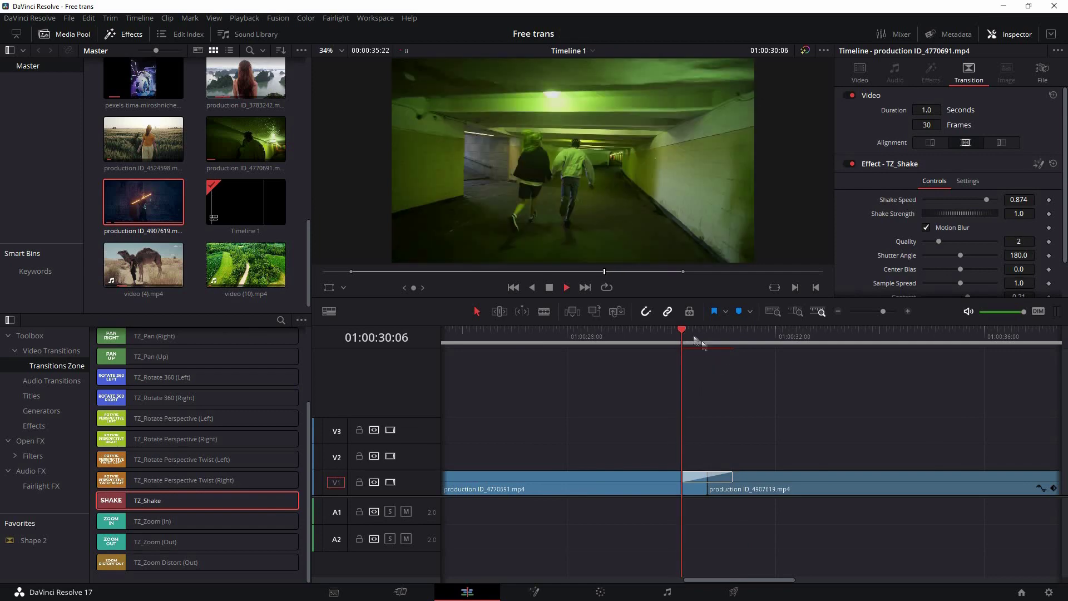
key("space")
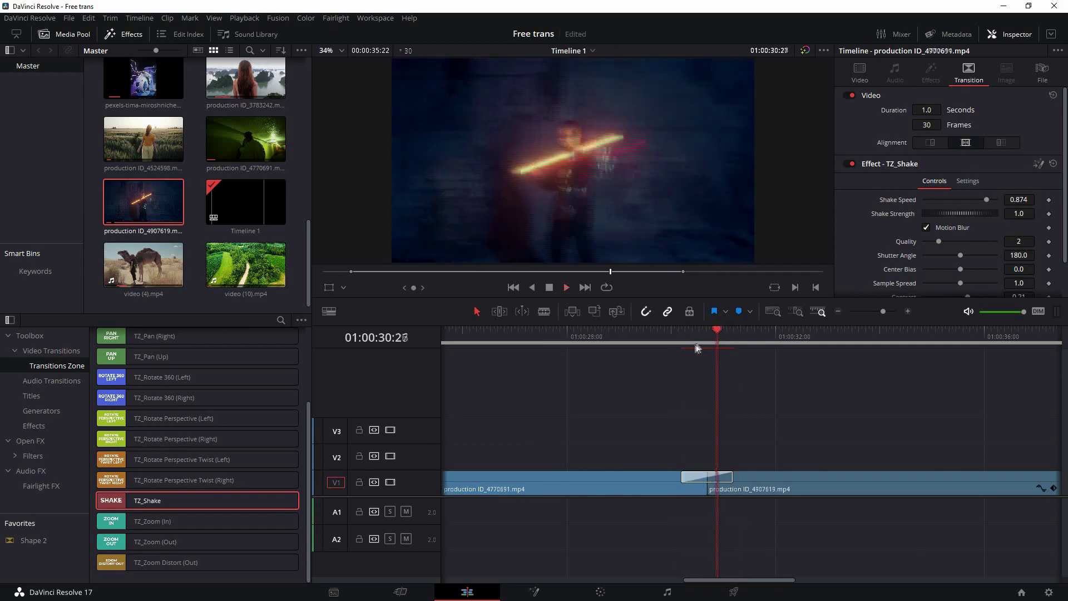
Set the TZ_Shake transition's Contrast to 1.0, Brightness to 0.63 and Saturation to 0.0, and play it back from its start
left_click_drag(697, 339, 694, 476)
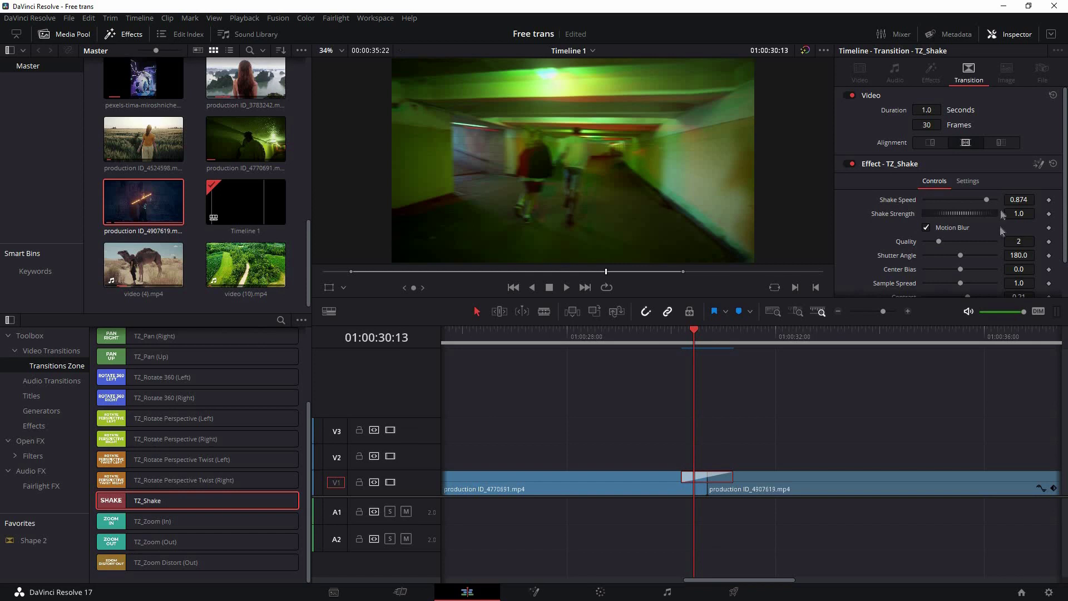
scroll(926, 224, "down", 2)
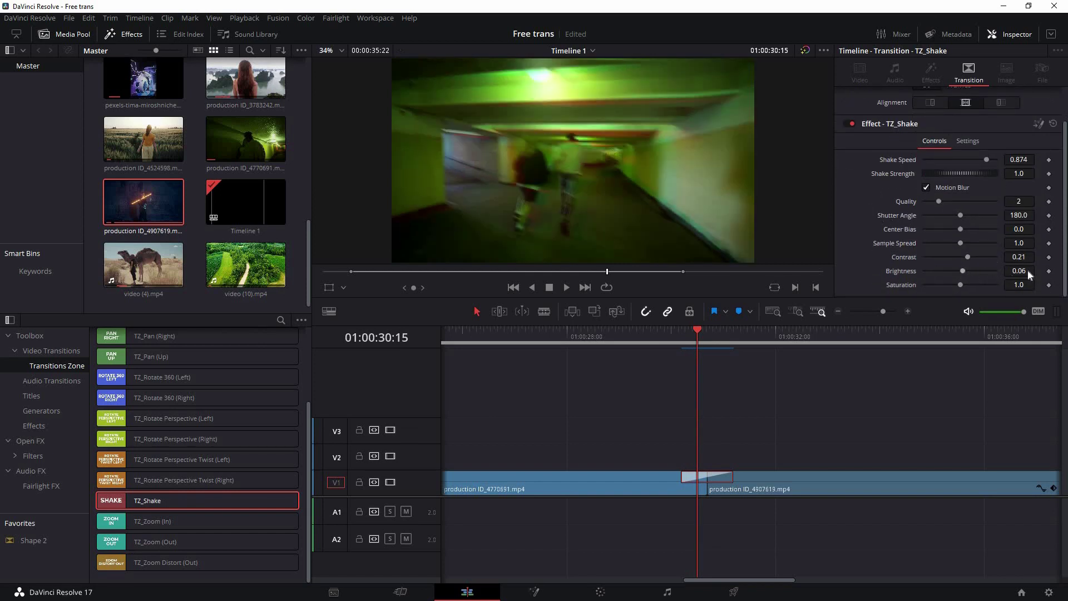
left_click_drag(962, 271, 997, 259)
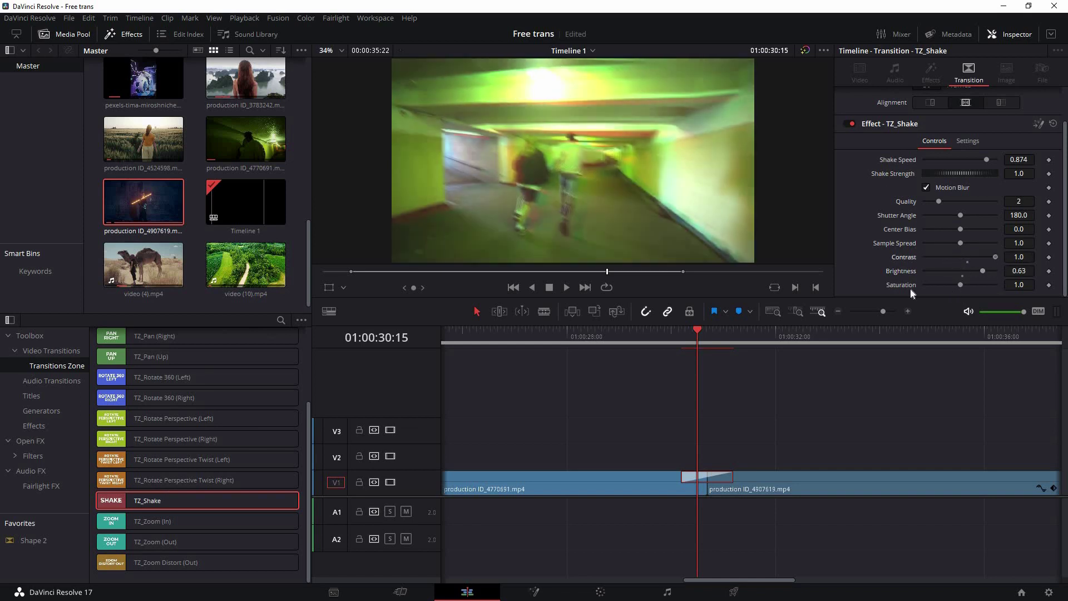
left_click(682, 343)
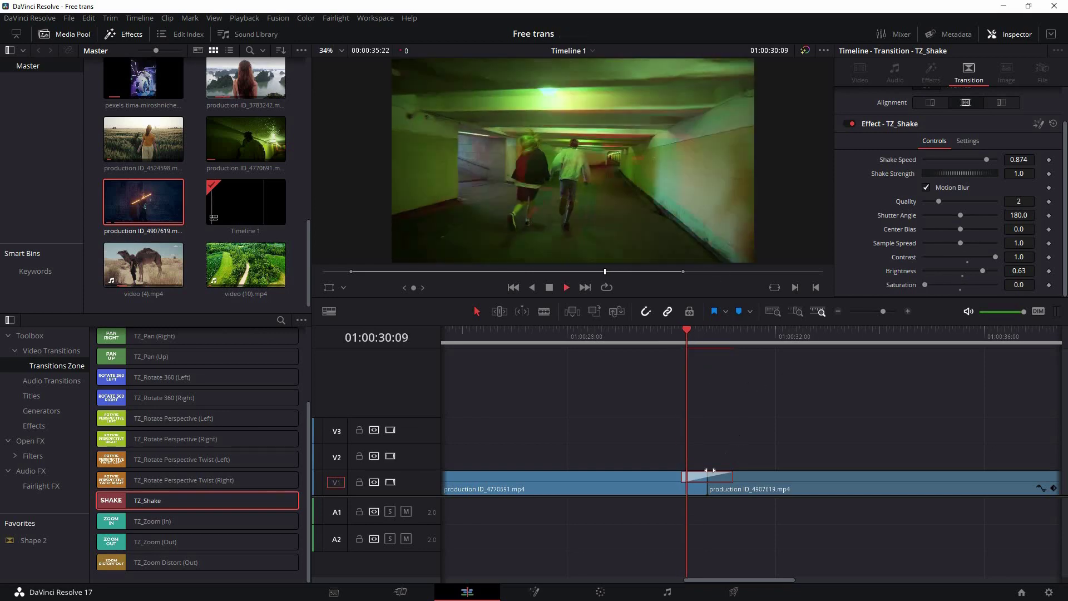
key("space")
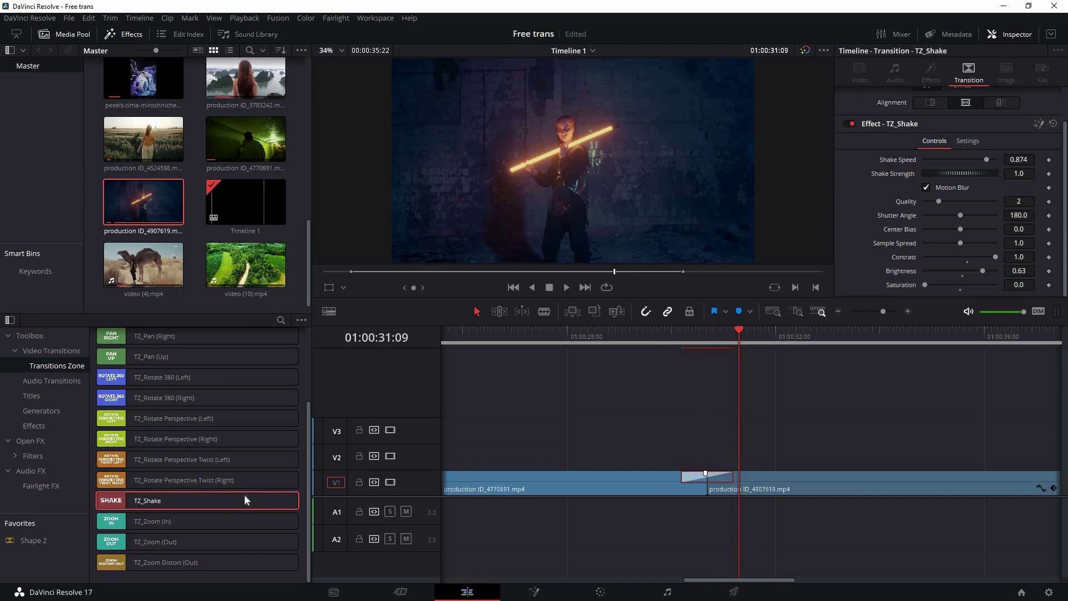
Delete the TZ_Shake transition from the timeline and look through the full list of Transitions Zone transitions
key("Delete")
scroll(167, 356, "up", 3)
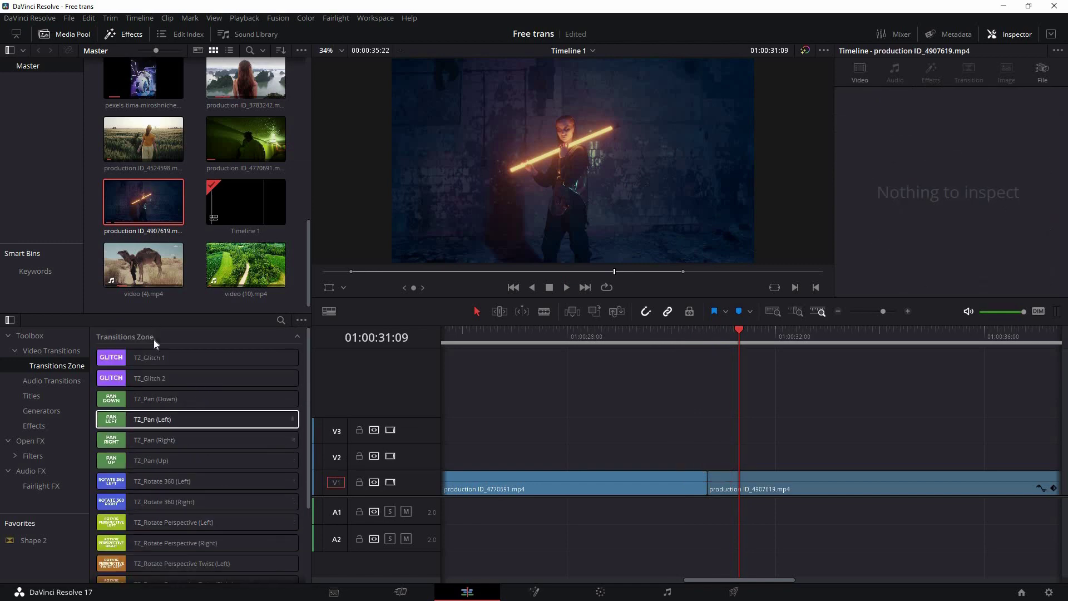
scroll(249, 412, "down", 3)
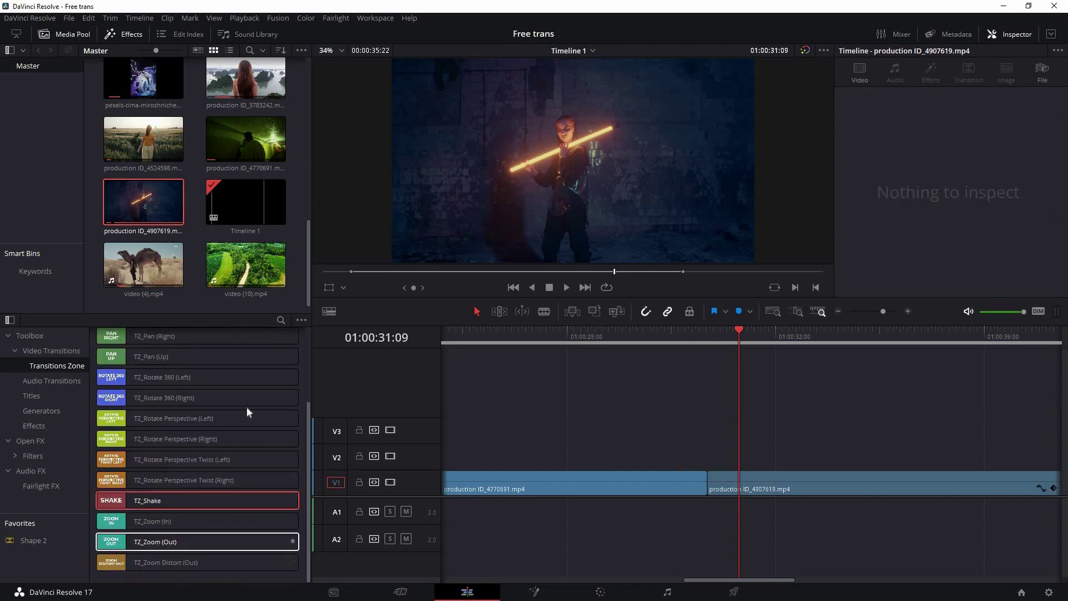
scroll(248, 456, "up", 3)
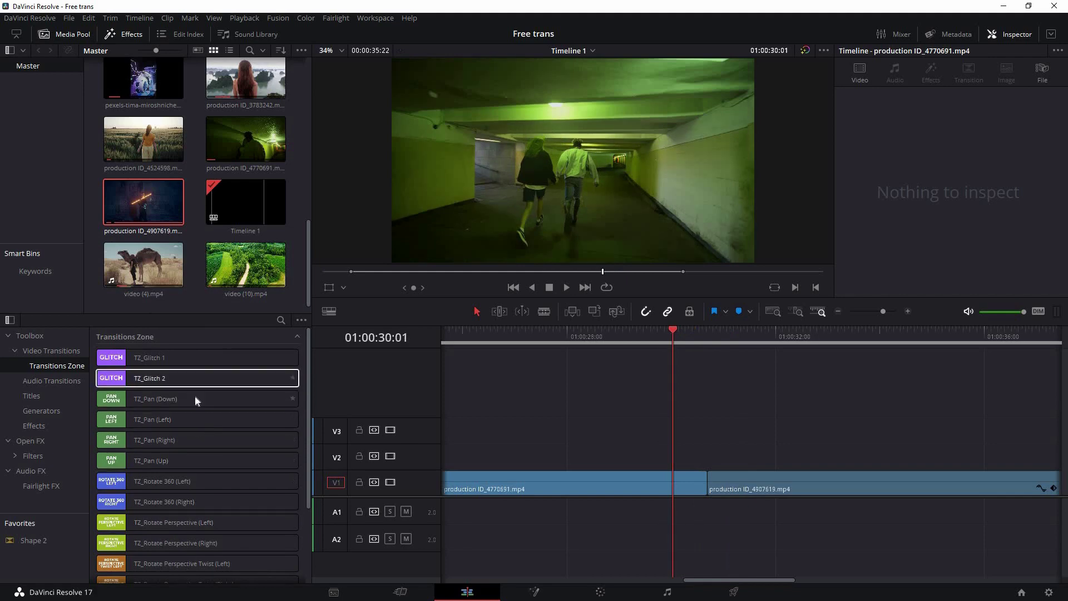
scroll(217, 384, "down", 3)
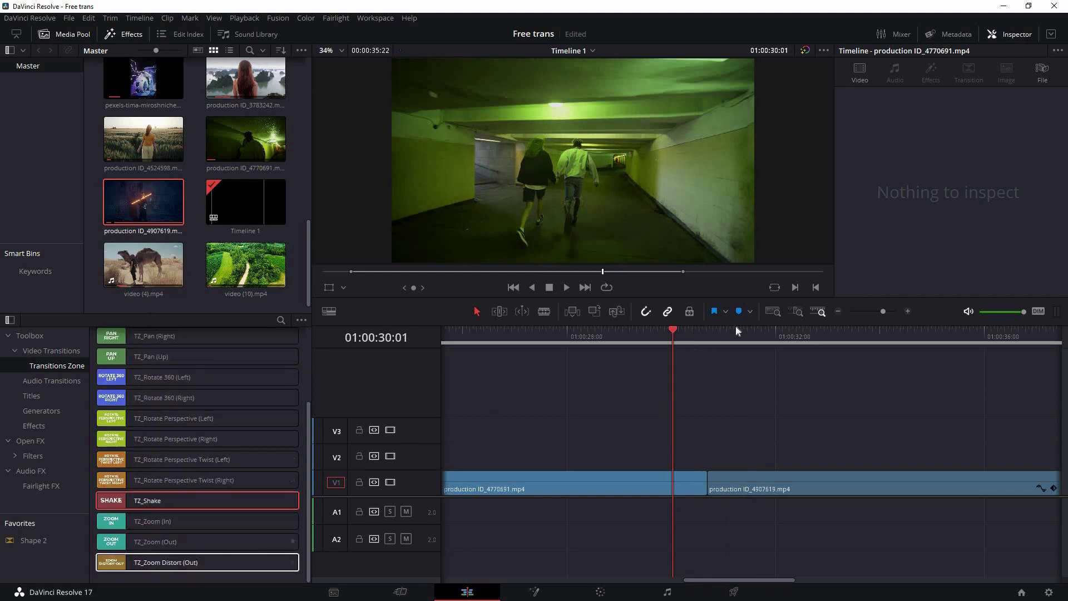
scroll(167, 390, "up", 3)
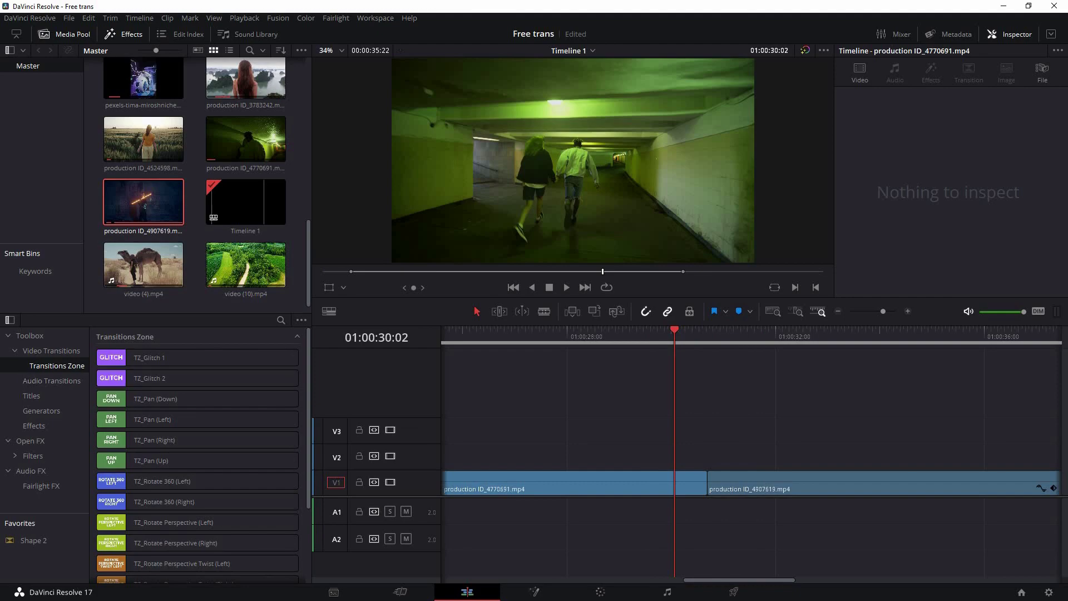
Switch to the browser to view the Transition Zone pack page on The Media Stock, and return to DaVinci Resolve
key("alt+Tab")
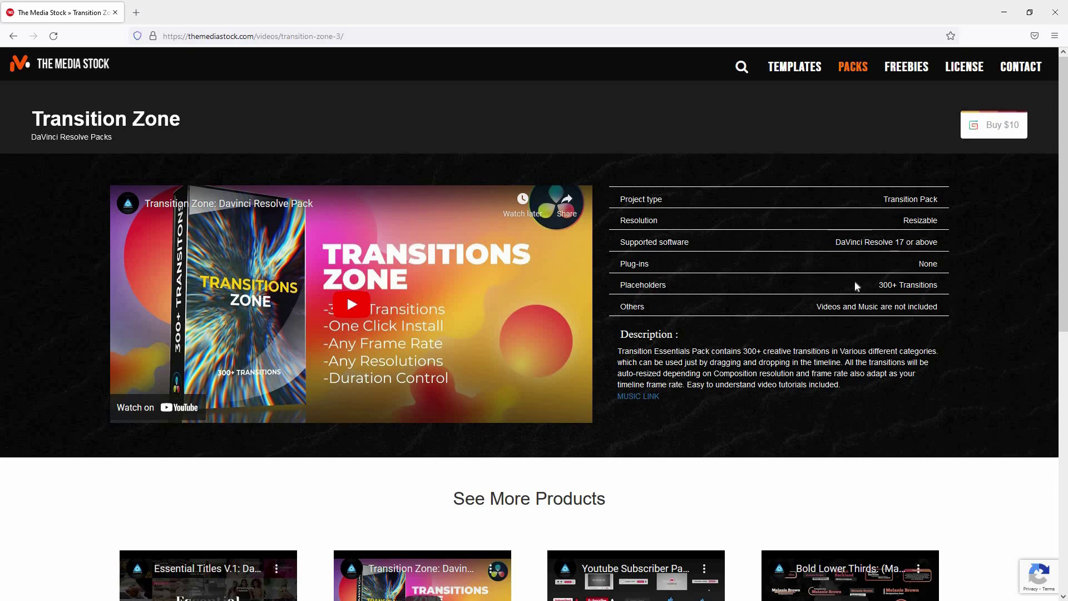
left_click(1005, 13)
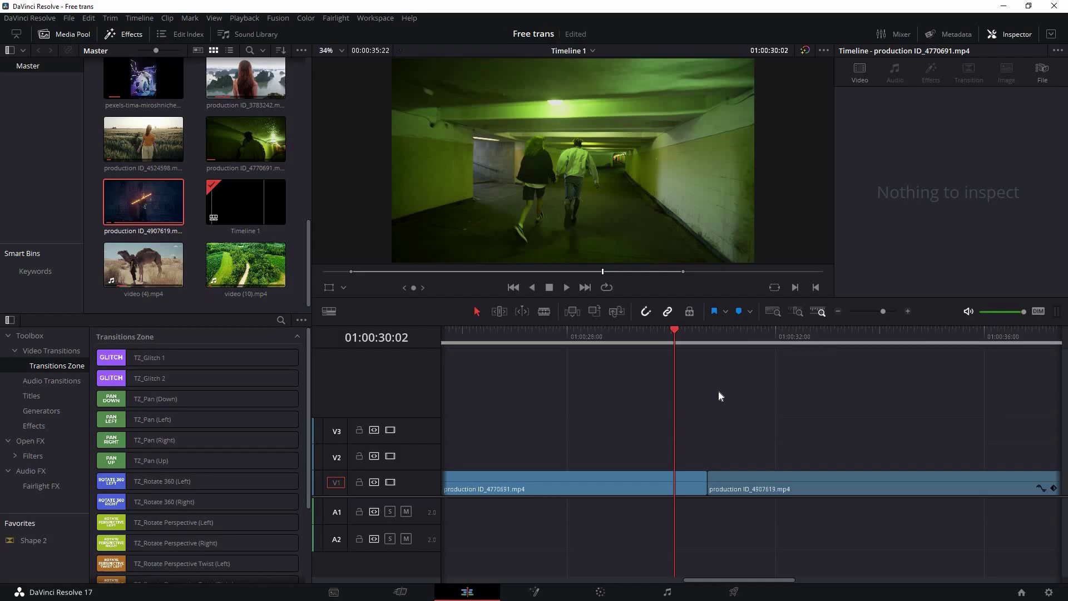